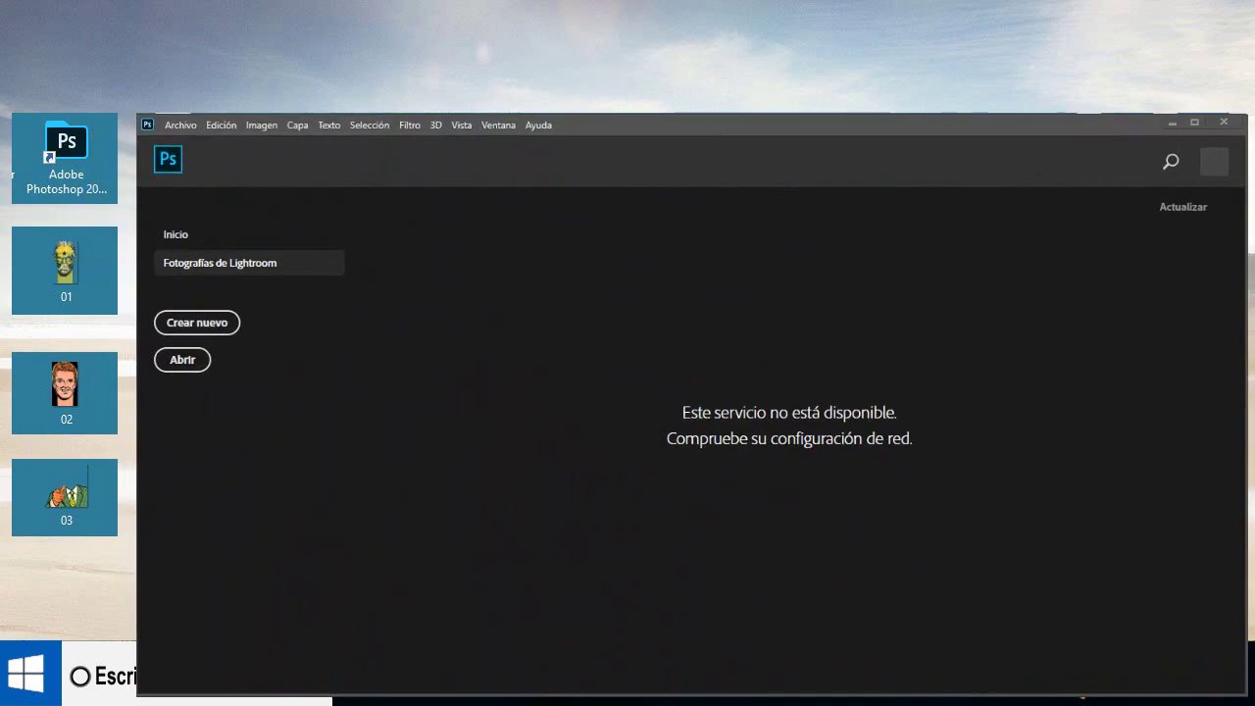
Create a new 800 x 500 px document at 72 pixels per inch in RGB colour with a transparent background
{"action": "left_click", "coordinate": [164, 329]}
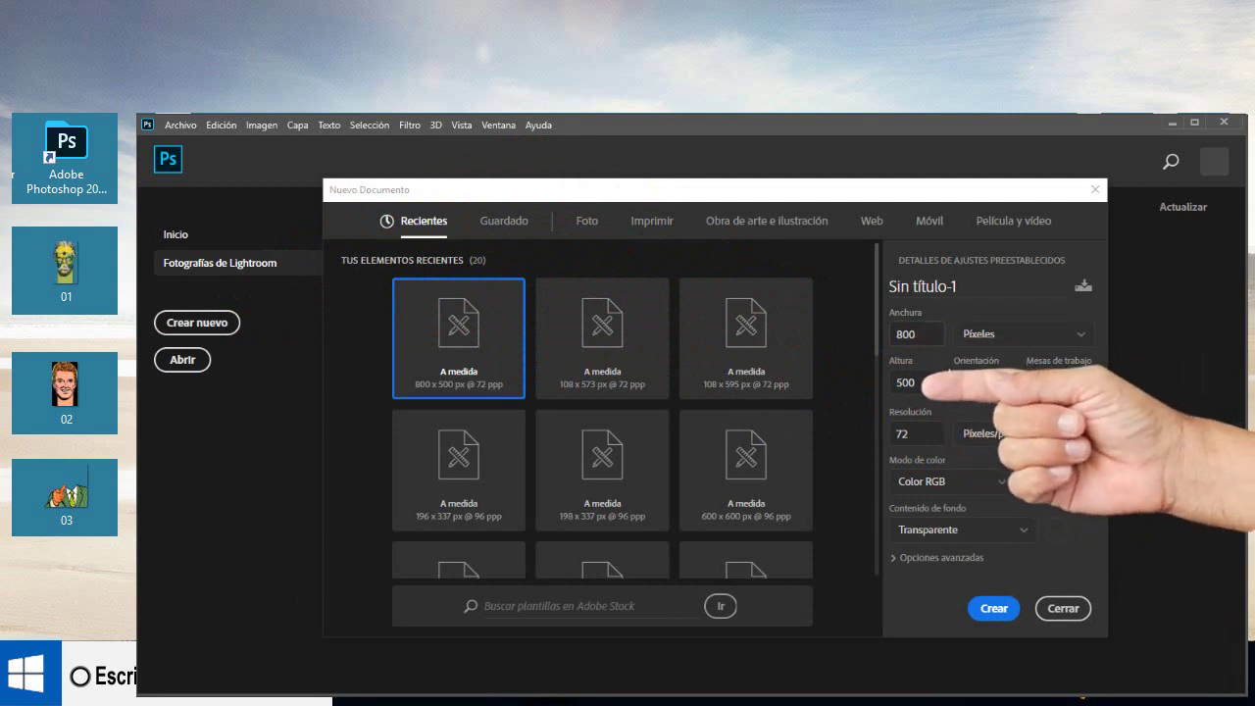
{"action": "left_click", "coordinate": [1027, 532]}
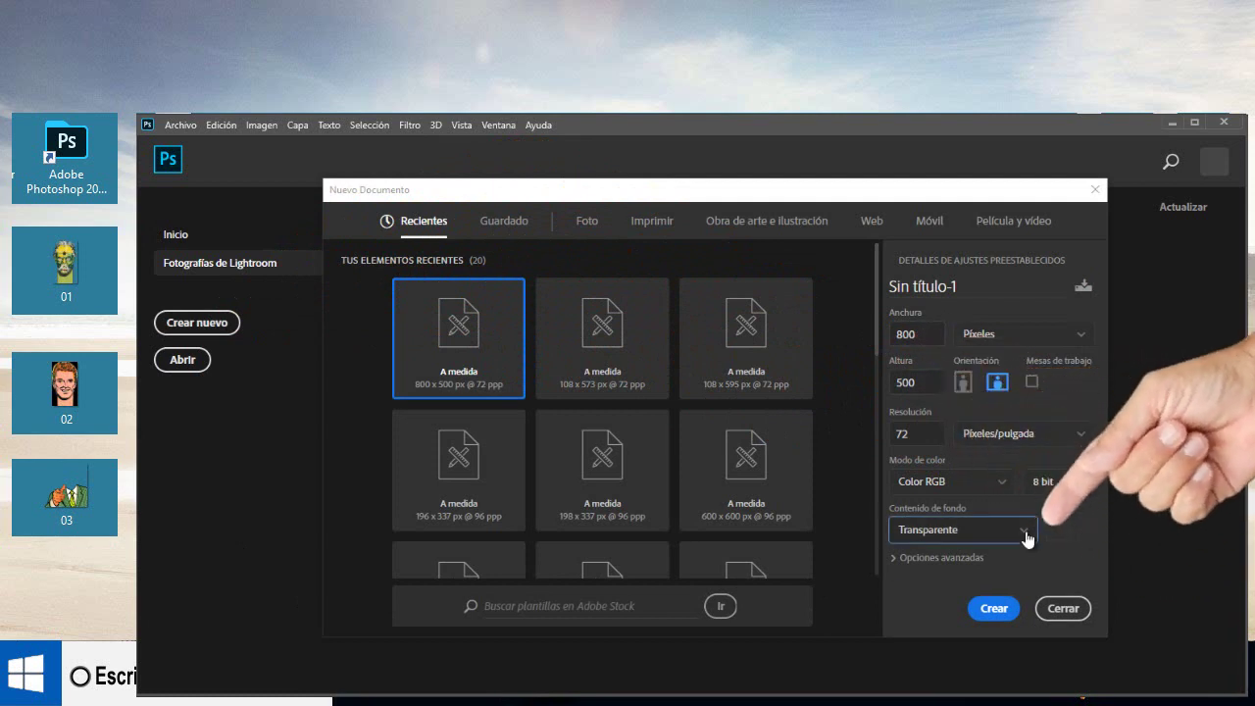
{"action": "left_click", "coordinate": [1020, 532]}
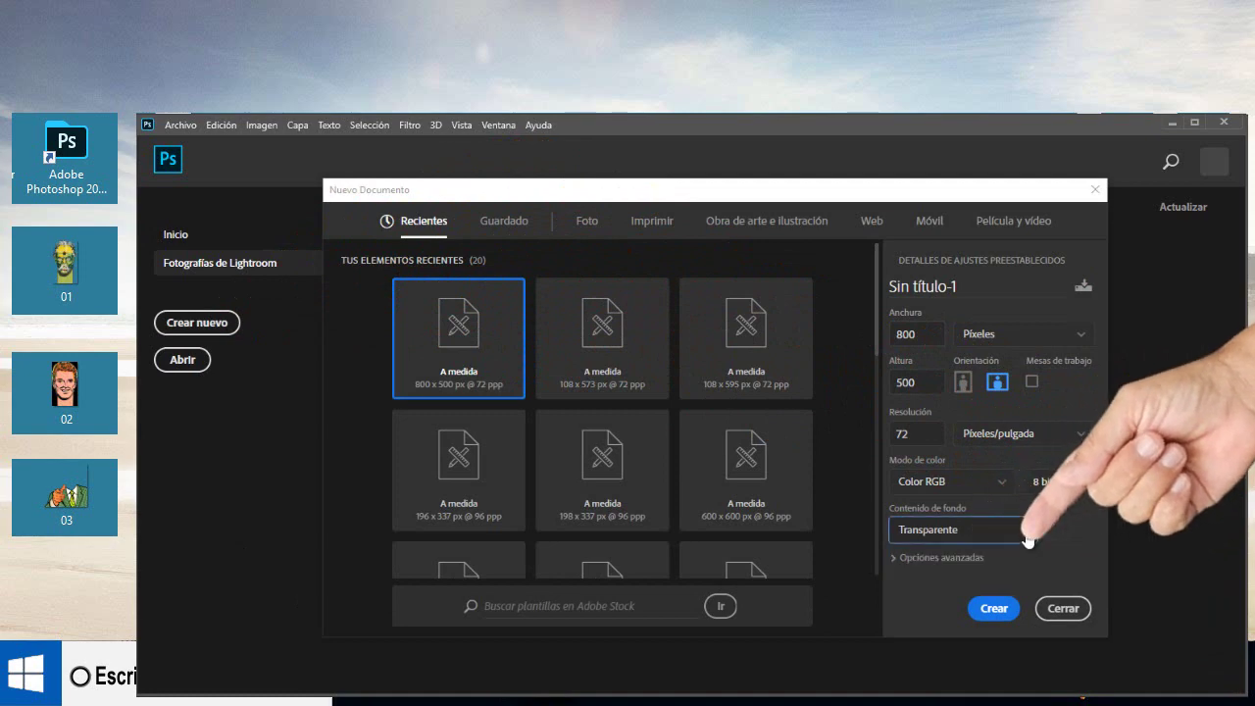
{"action": "left_click", "coordinate": [994, 608]}
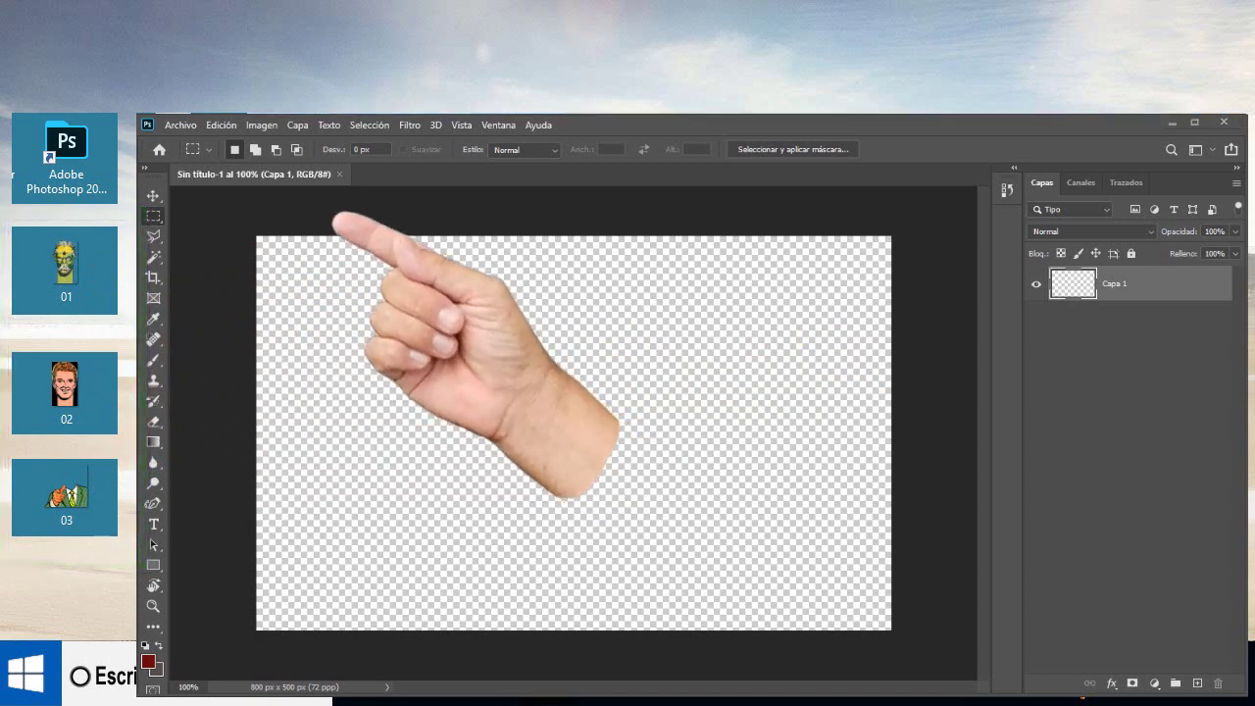
Open the images 01, 02 and 03 together from the Escritore folder on the desktop
{"action": "left_click", "coordinate": [171, 124]}
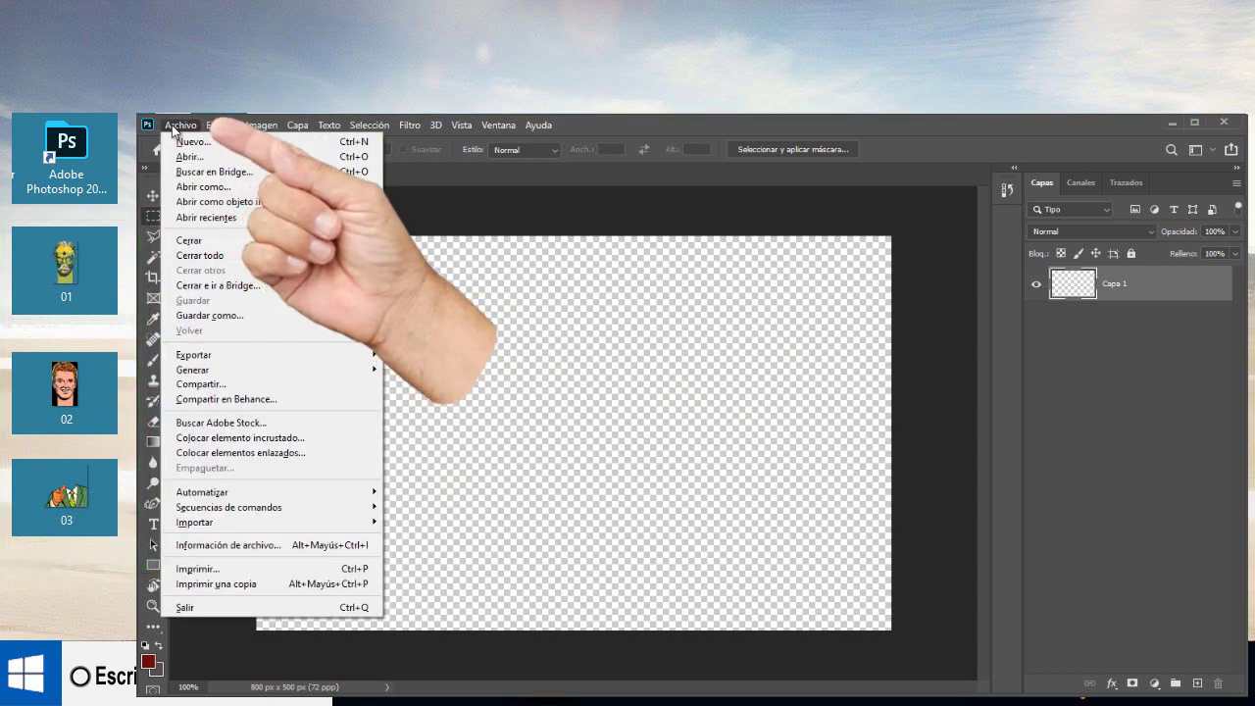
{"action": "left_click", "coordinate": [186, 149]}
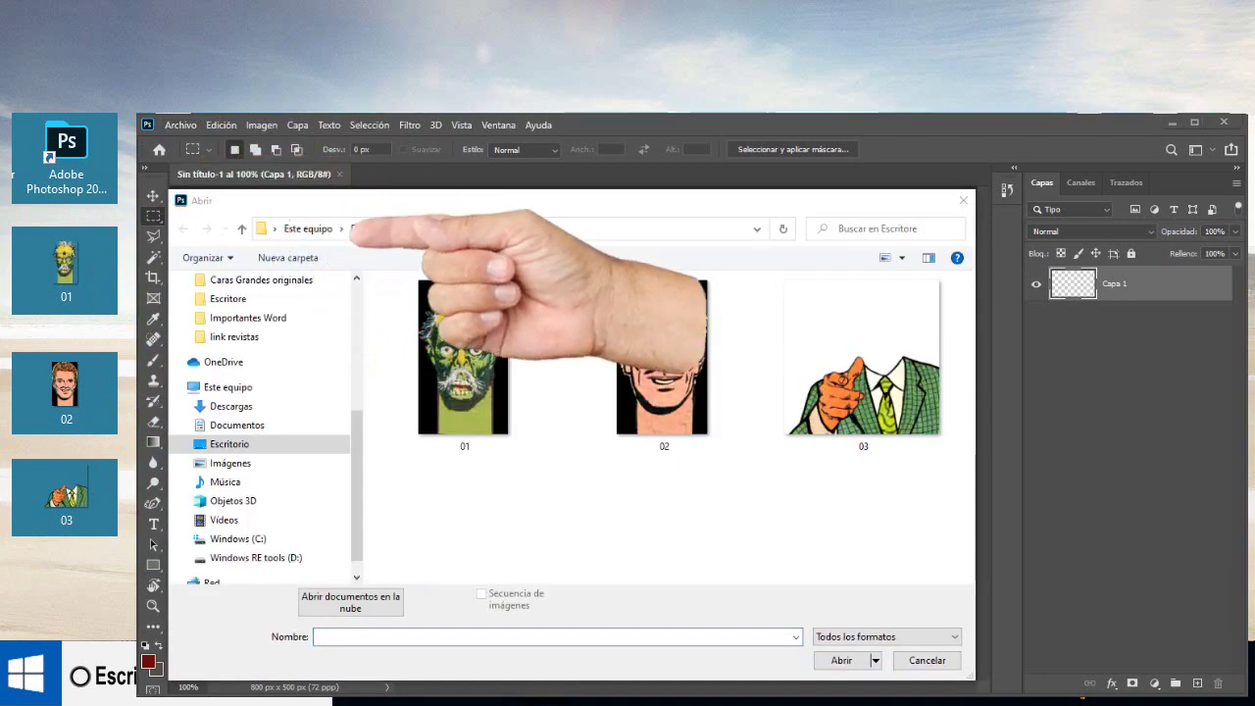
{"action": "left_click_drag", "start_coordinate": [927, 505], "coordinate": [436, 310]}
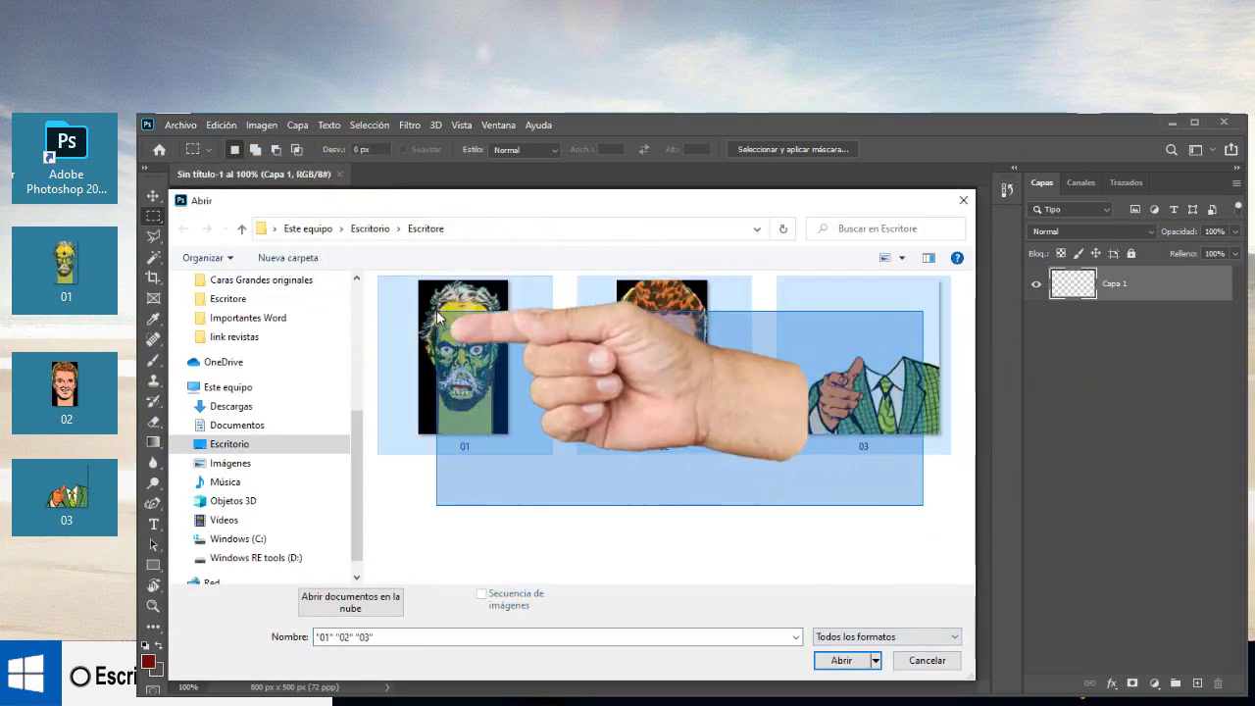
{"action": "left_click", "coordinate": [842, 660]}
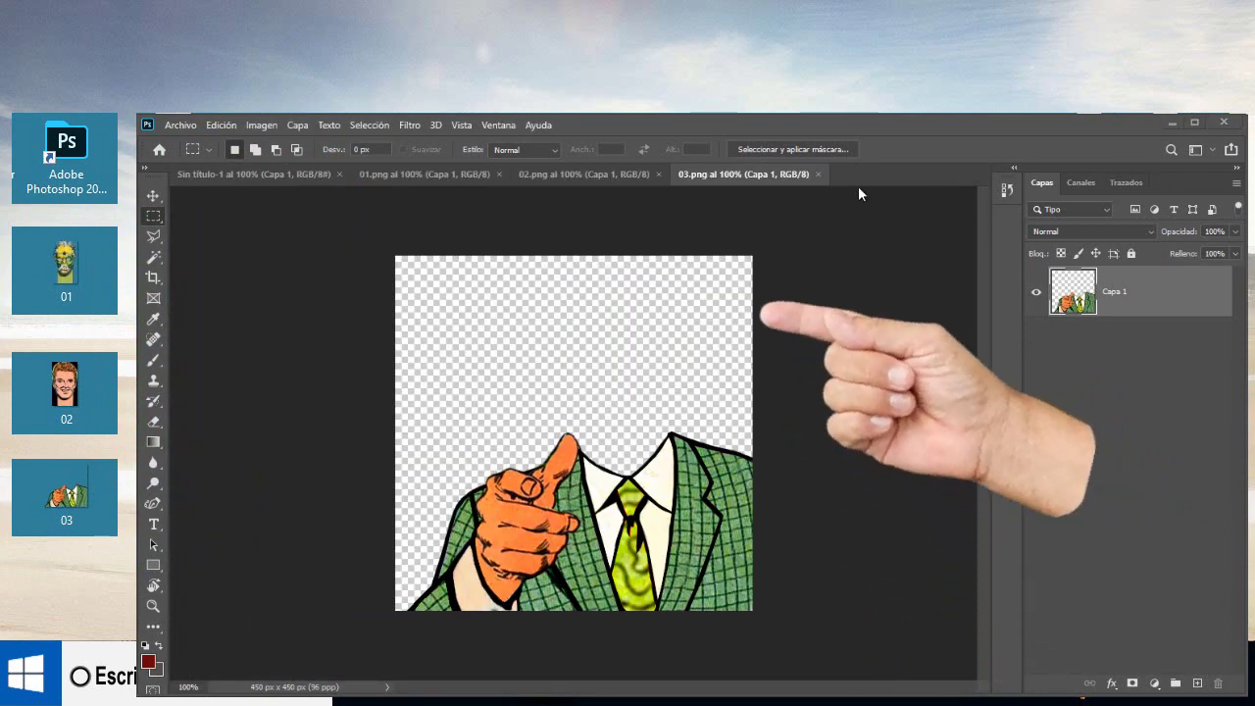
Select the whole green zombie head in 01.png with the Rectangular Marquee tool and copy it
{"action": "left_click", "coordinate": [566, 171]}
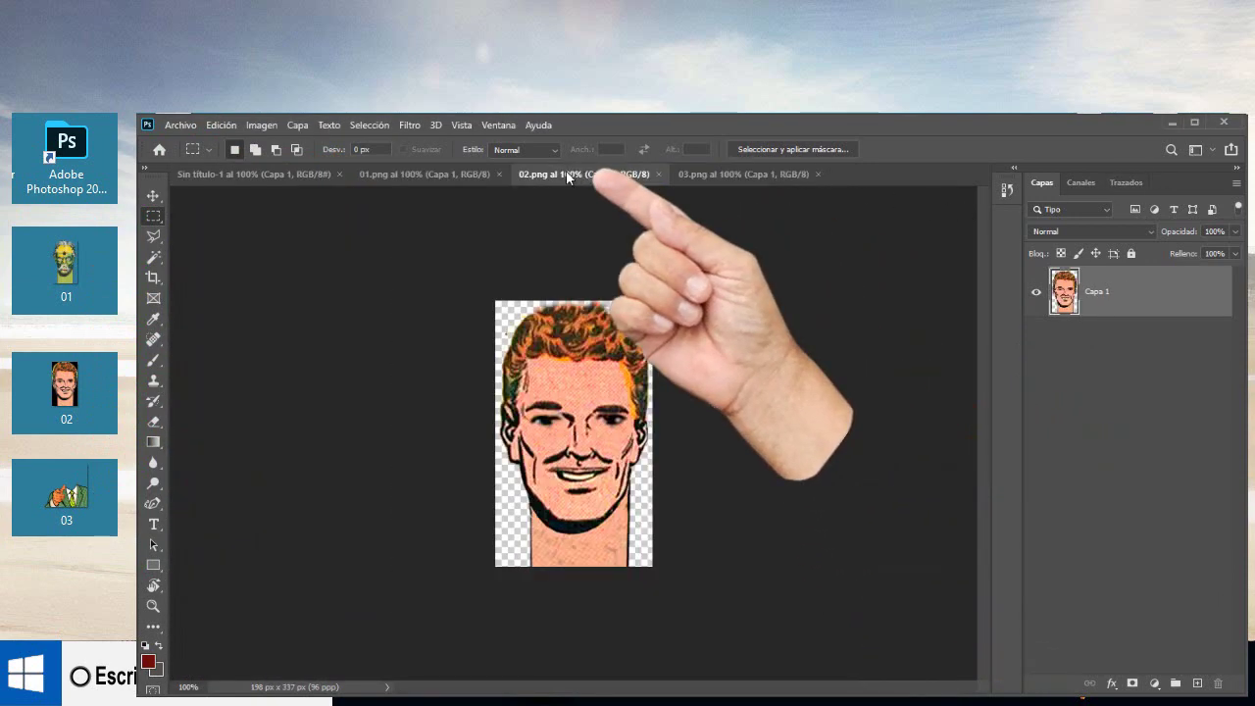
{"action": "left_click", "coordinate": [412, 173]}
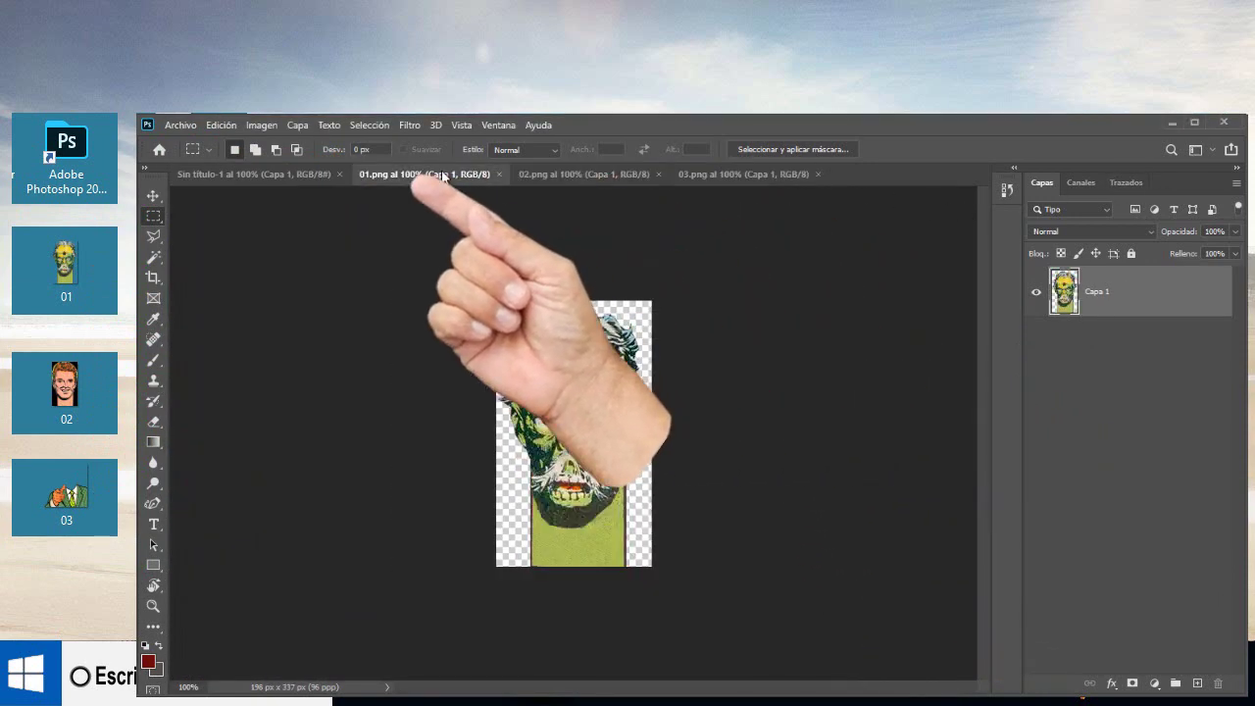
{"action": "right_click", "coordinate": [153, 215]}
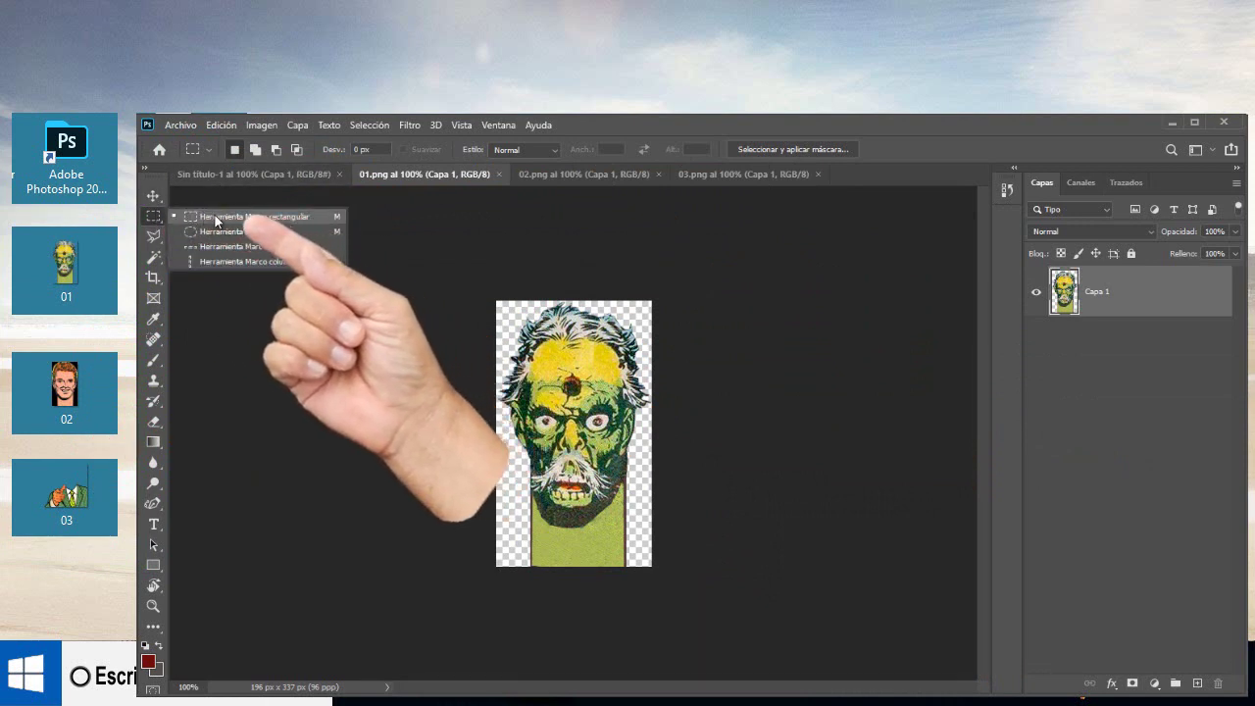
{"action": "left_click", "coordinate": [191, 217]}
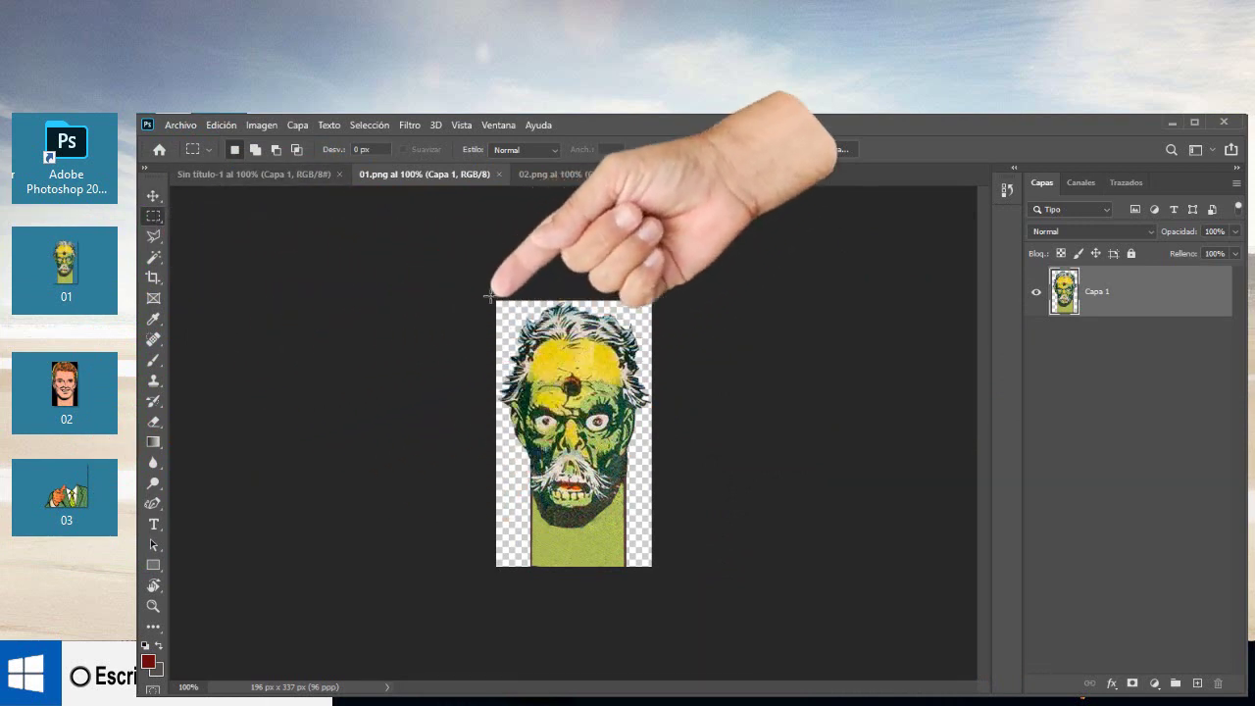
{"action": "left_click_drag", "start_coordinate": [496, 301], "coordinate": [651, 565]}
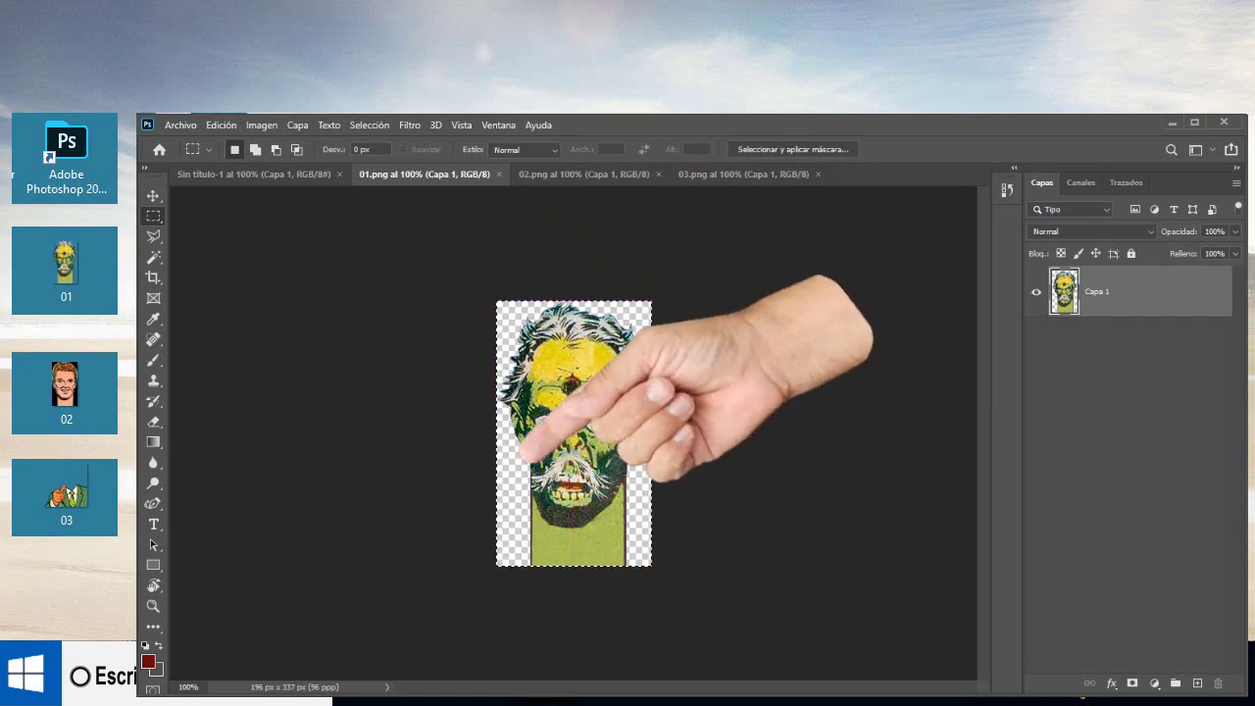
{"action": "left_click", "coordinate": [221, 125]}
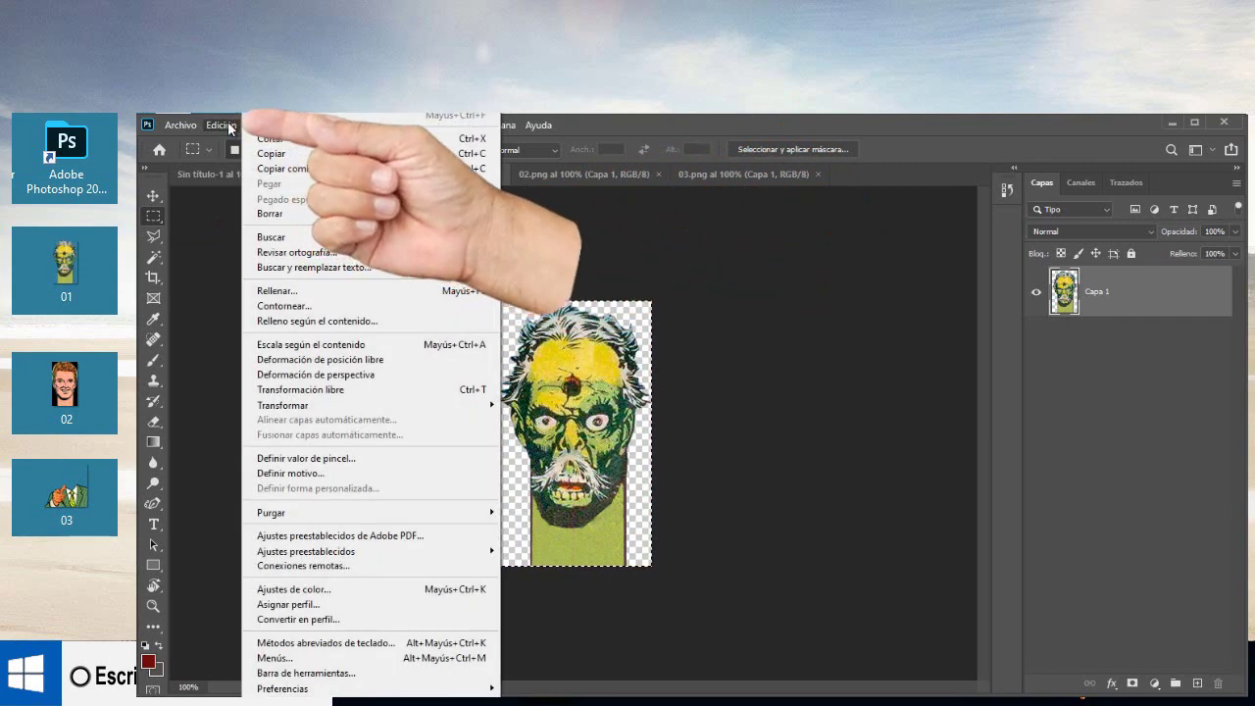
{"action": "left_click", "coordinate": [275, 154]}
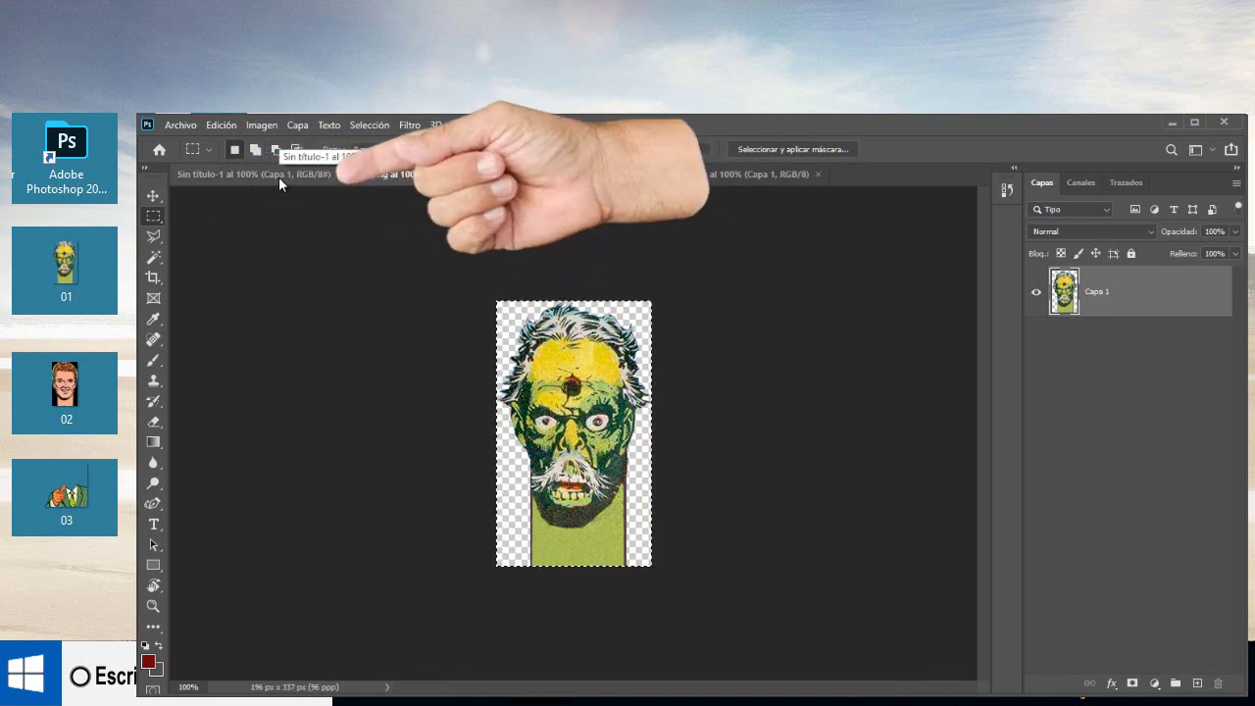
Paste the zombie head into the Sin título-1 document and move it to the canvas's upper-left corner
{"action": "left_click", "coordinate": [278, 177]}
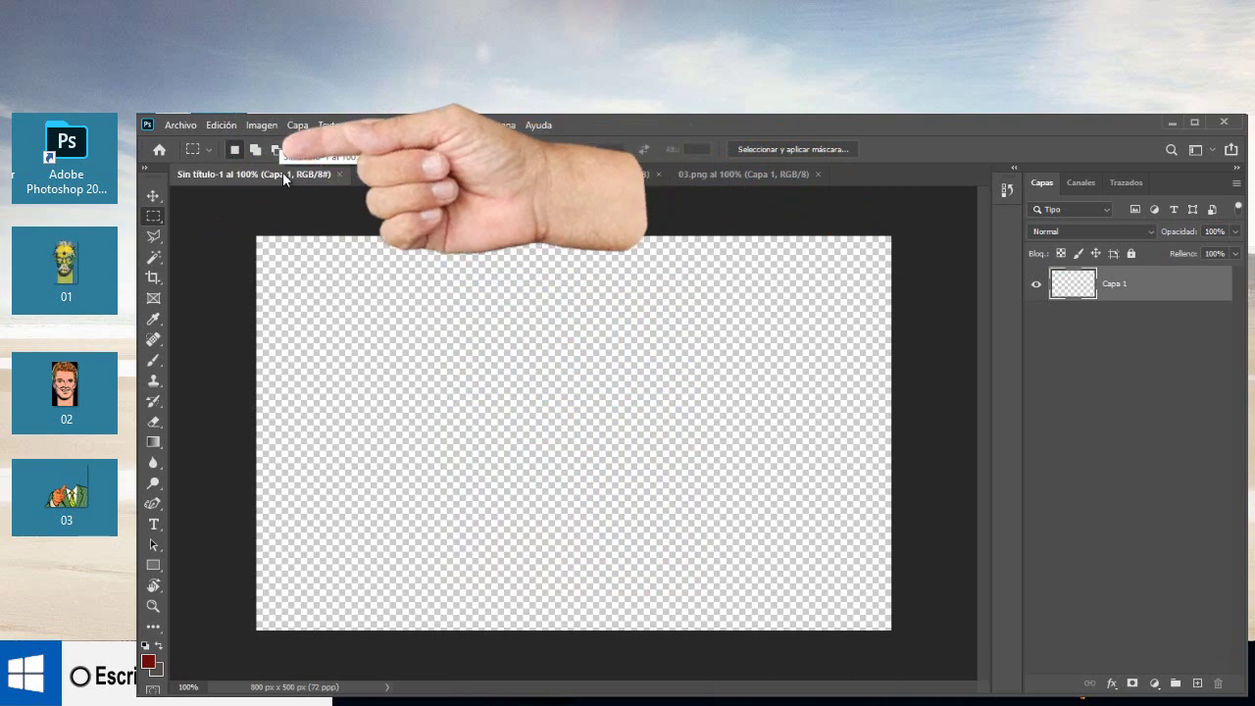
{"action": "left_click", "coordinate": [221, 126]}
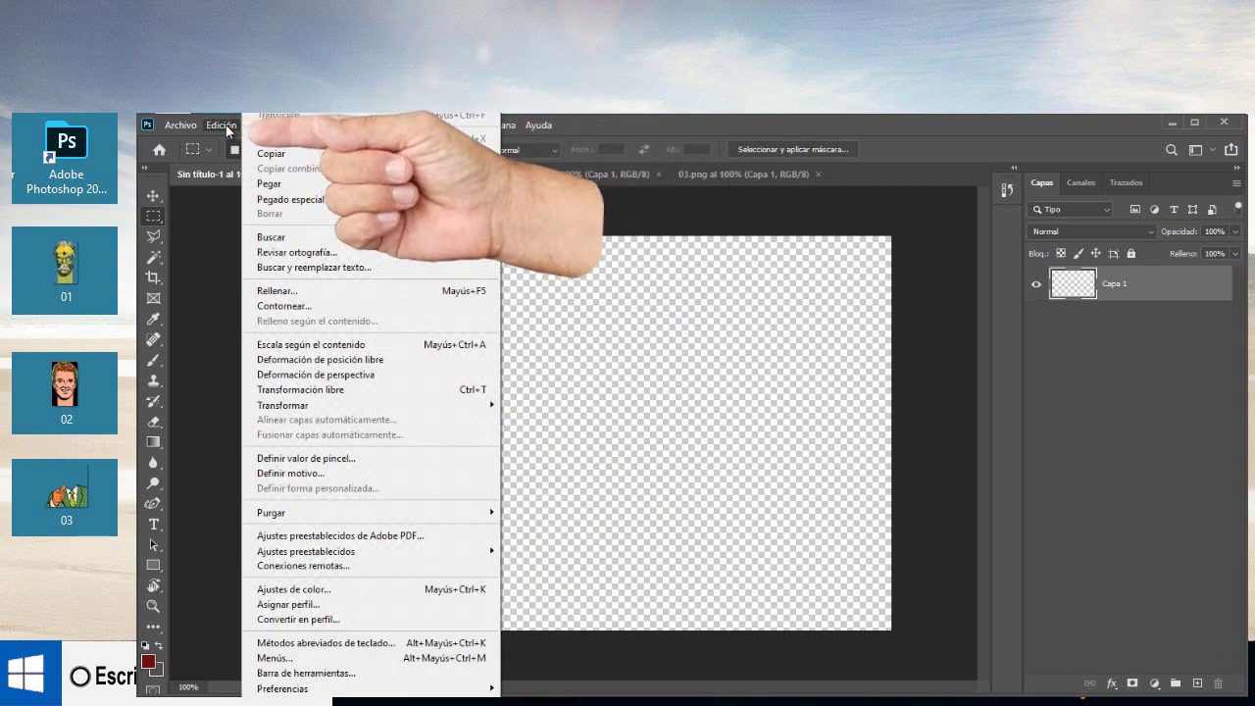
{"action": "left_click", "coordinate": [266, 184]}
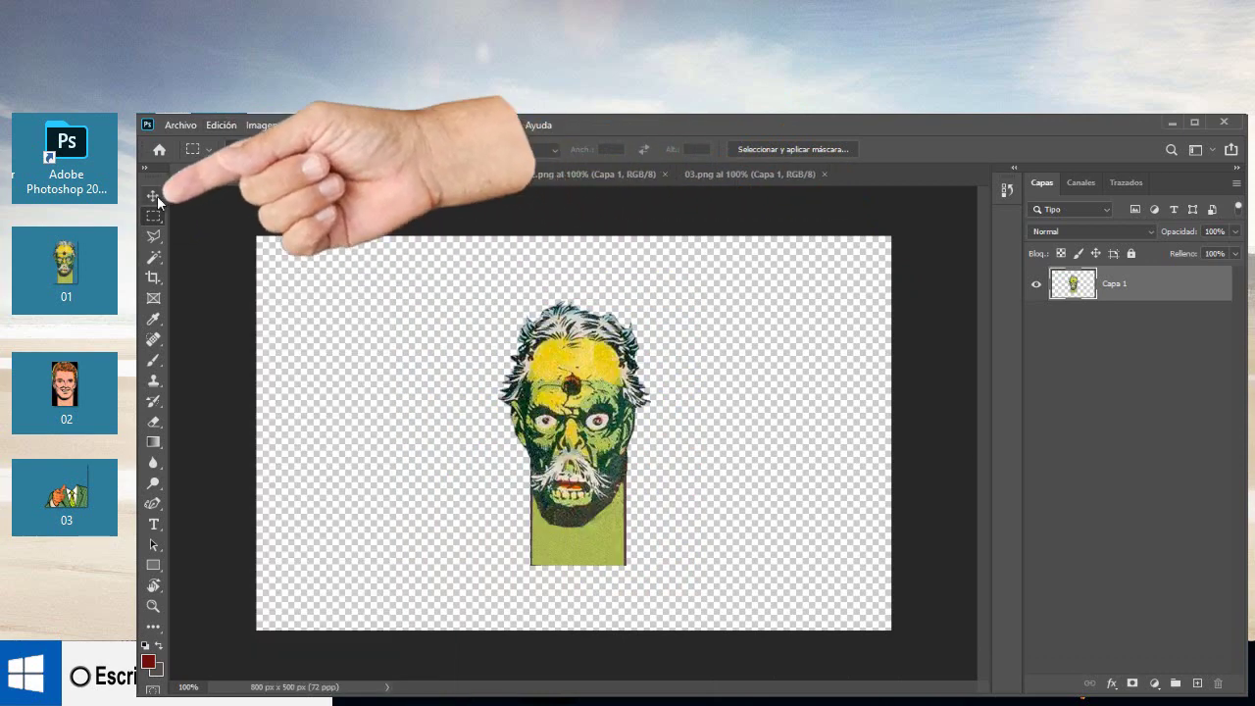
{"action": "left_click", "coordinate": [153, 195]}
{"action": "left_click_drag", "start_coordinate": [521, 361], "coordinate": [286, 287]}
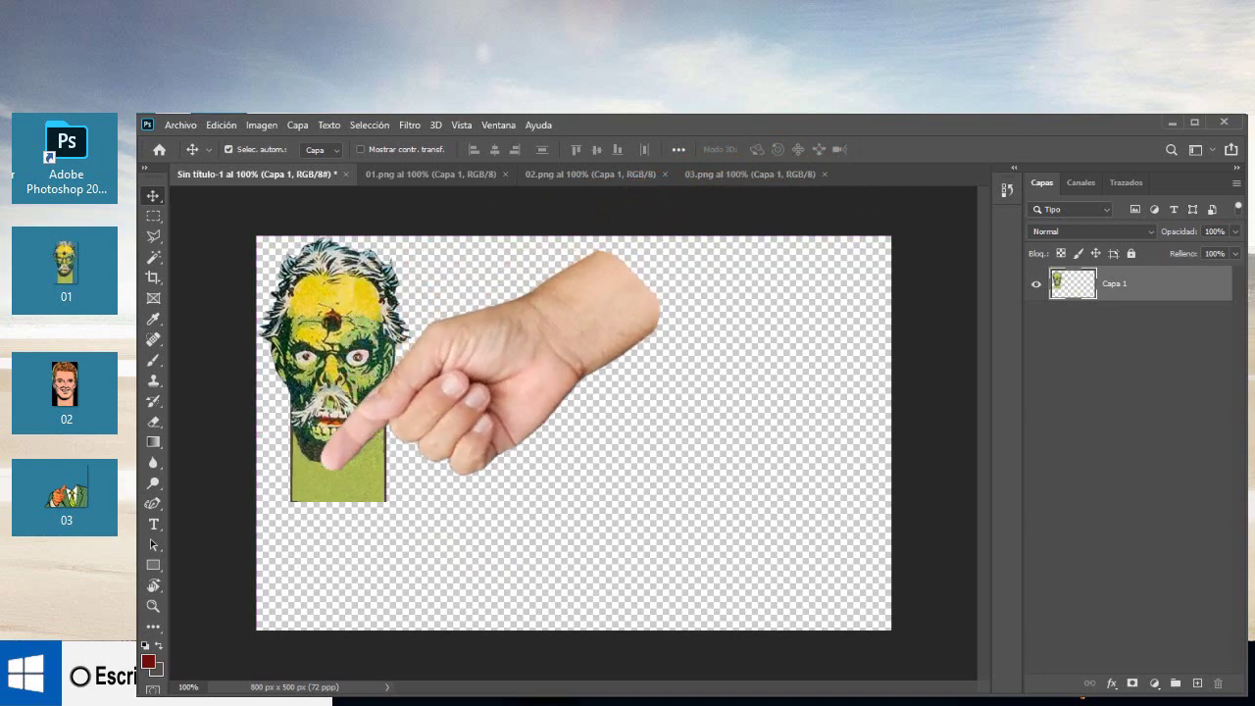
Select the whole red-haired man's head in 02.png with the Rectangular Marquee tool and copy it
{"action": "left_click", "coordinate": [564, 173]}
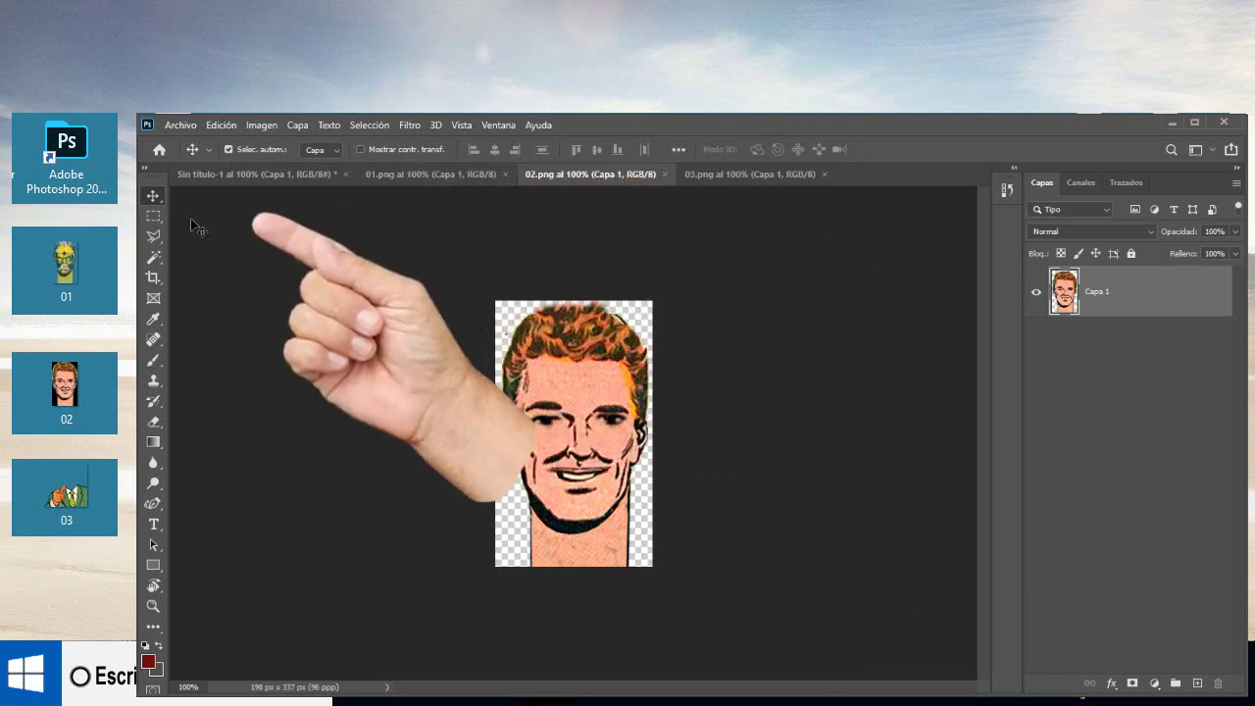
{"action": "left_click", "coordinate": [153, 215]}
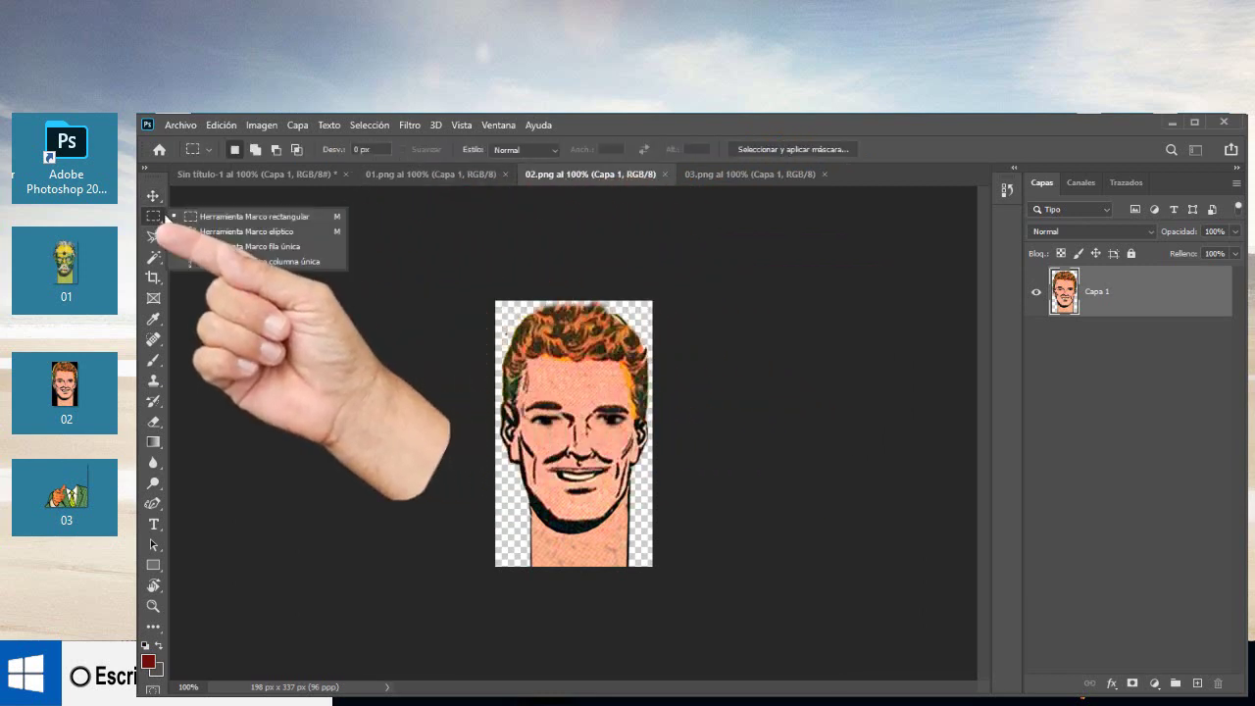
{"action": "left_click", "coordinate": [226, 216]}
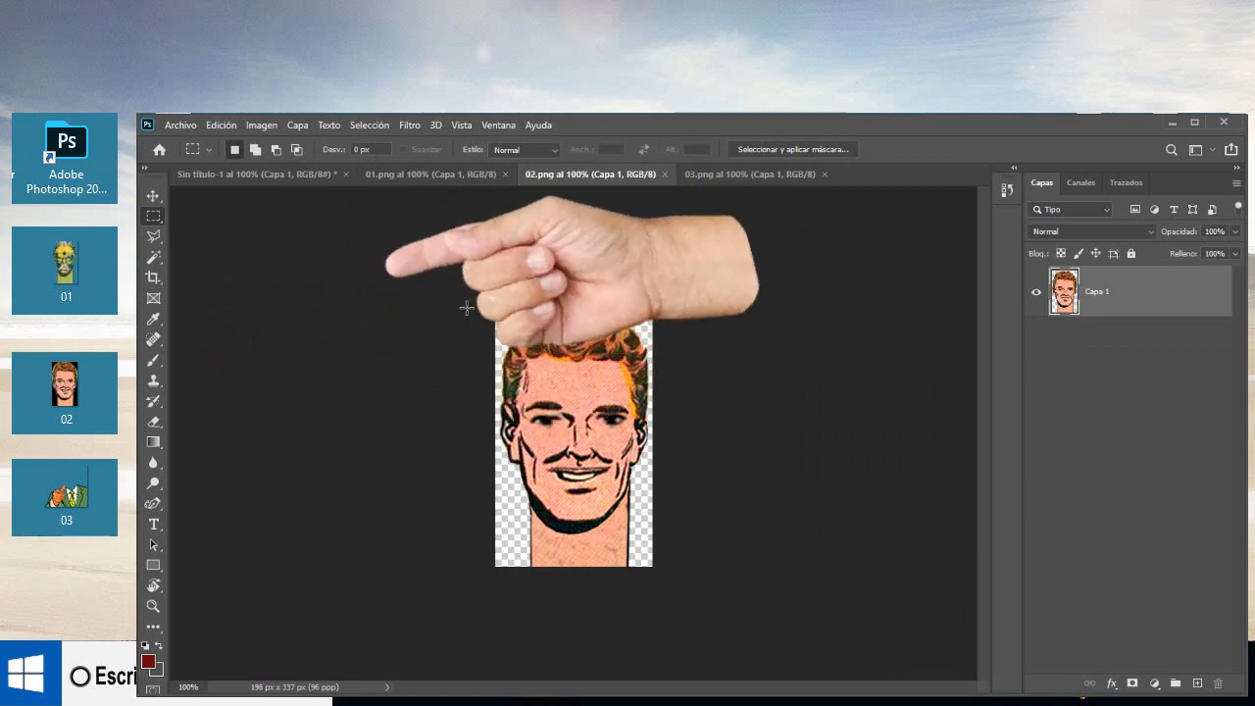
{"action": "left_click_drag", "start_coordinate": [480, 295], "coordinate": [661, 582]}
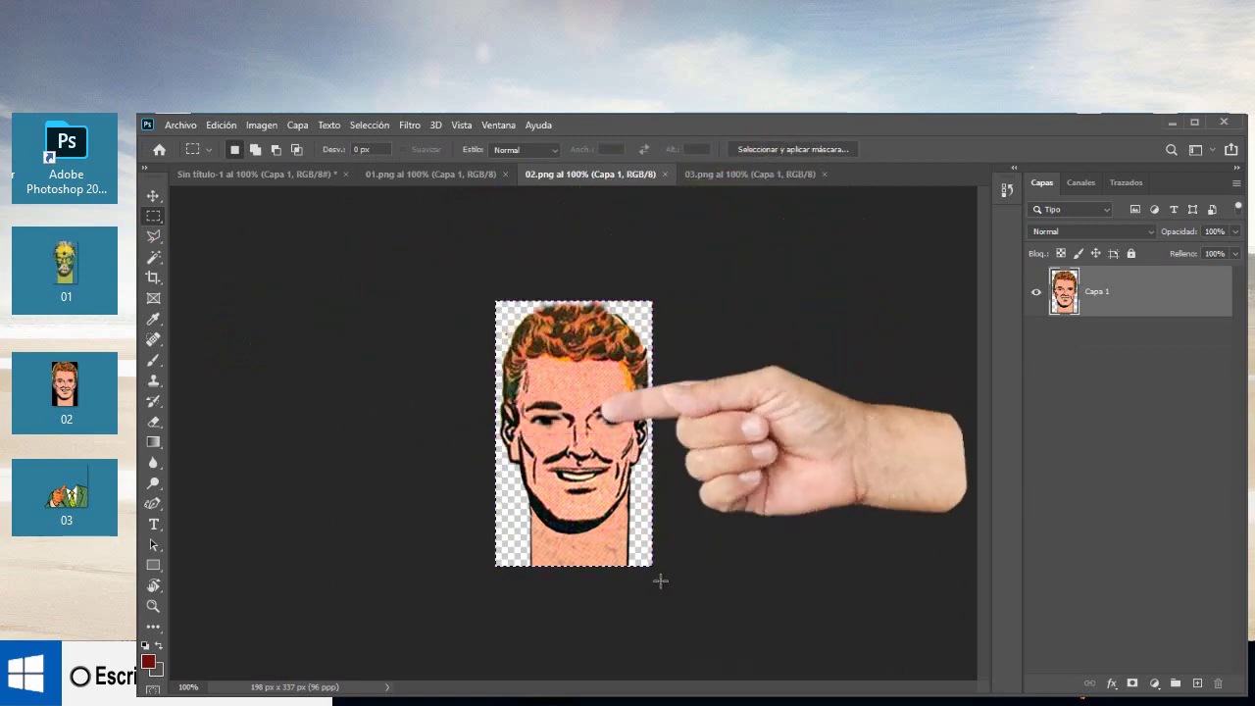
{"action": "left_click", "coordinate": [214, 125]}
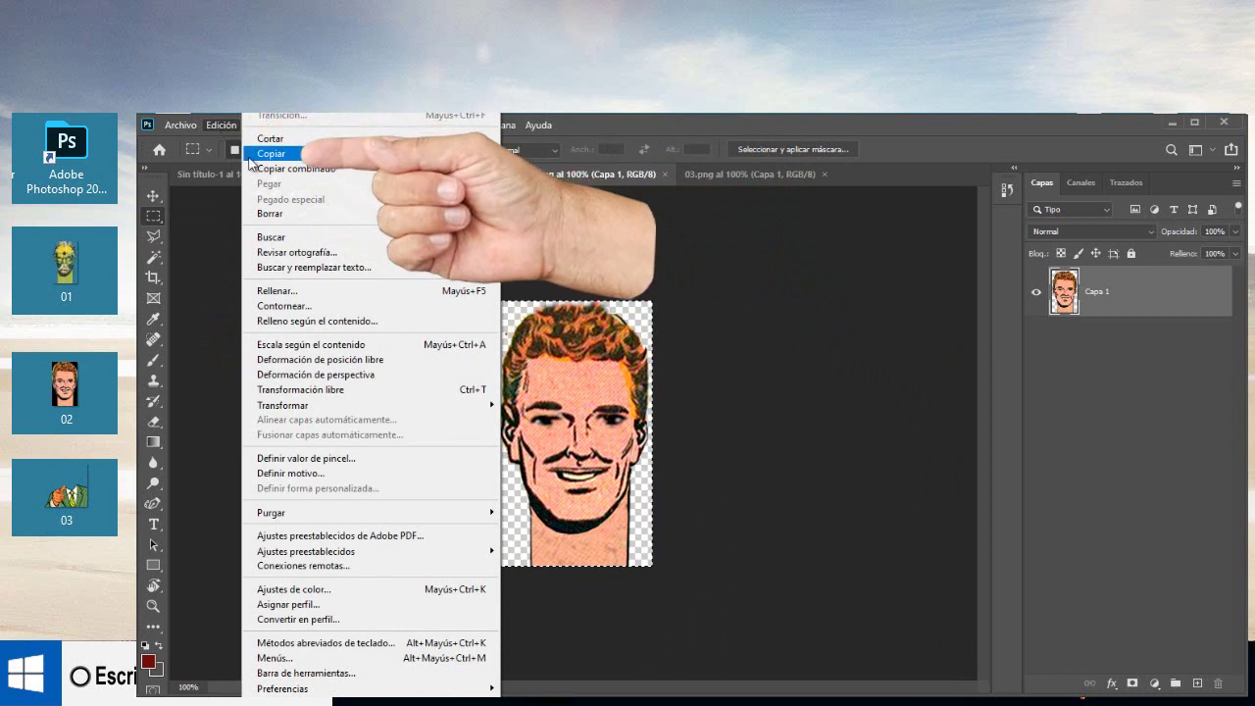
{"action": "left_click", "coordinate": [265, 154]}
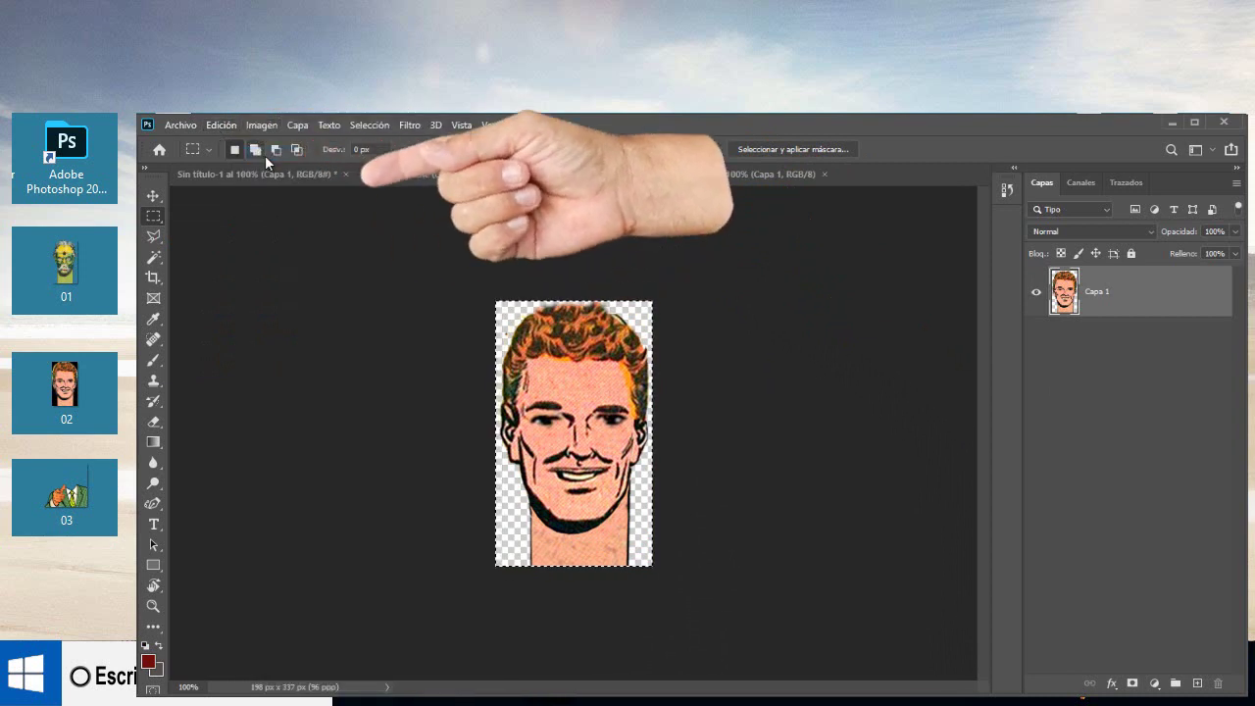
Paste the man's head into the Sin título-1 document and move it exactly over the zombie head
{"action": "left_click", "coordinate": [217, 172]}
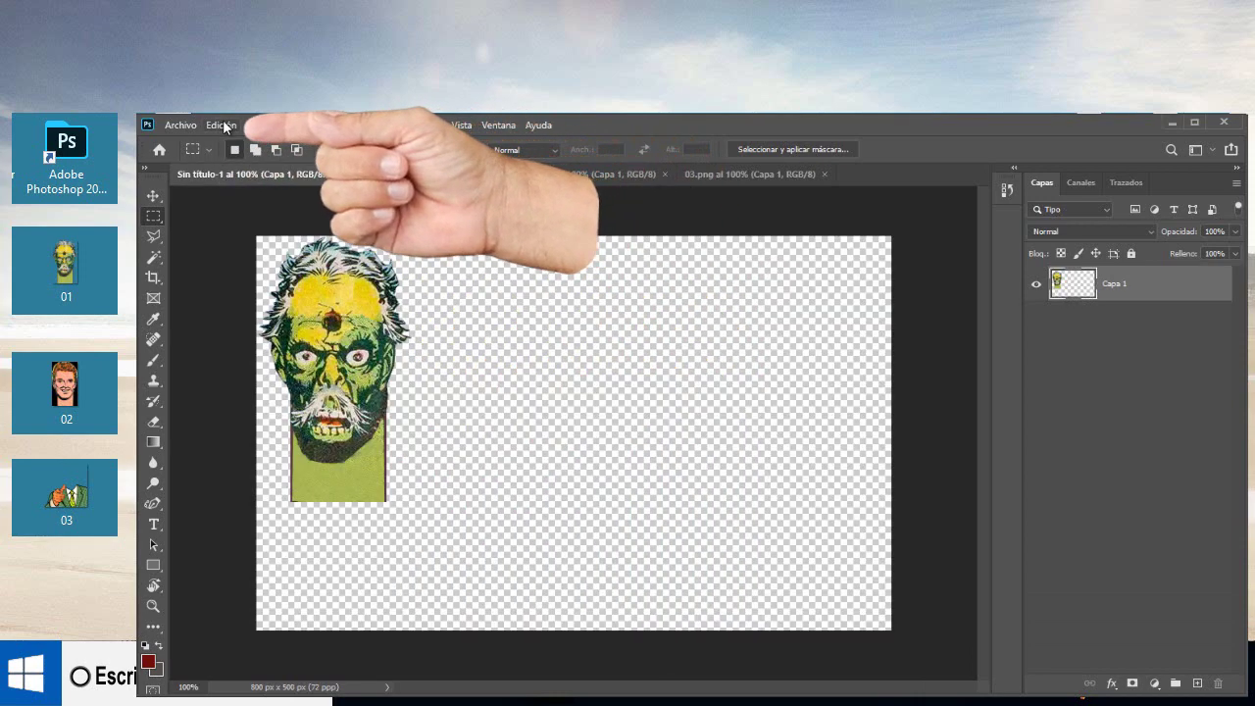
{"action": "left_click", "coordinate": [223, 124]}
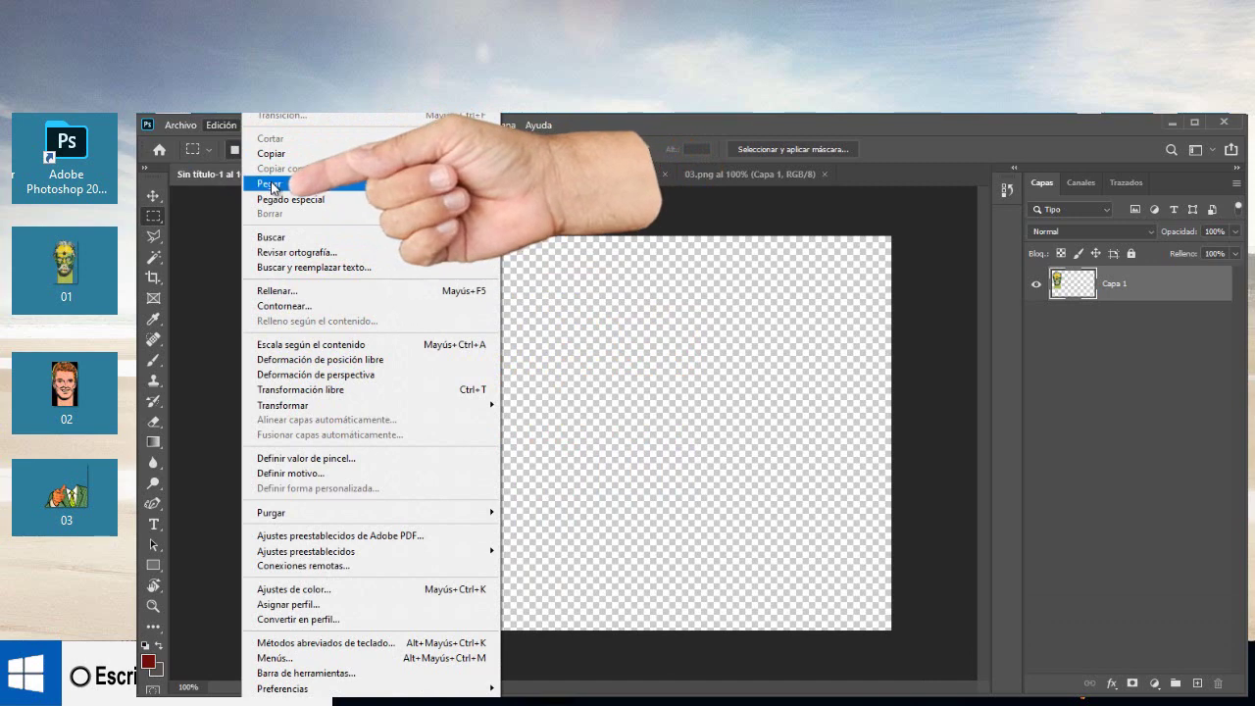
{"action": "left_click", "coordinate": [271, 185]}
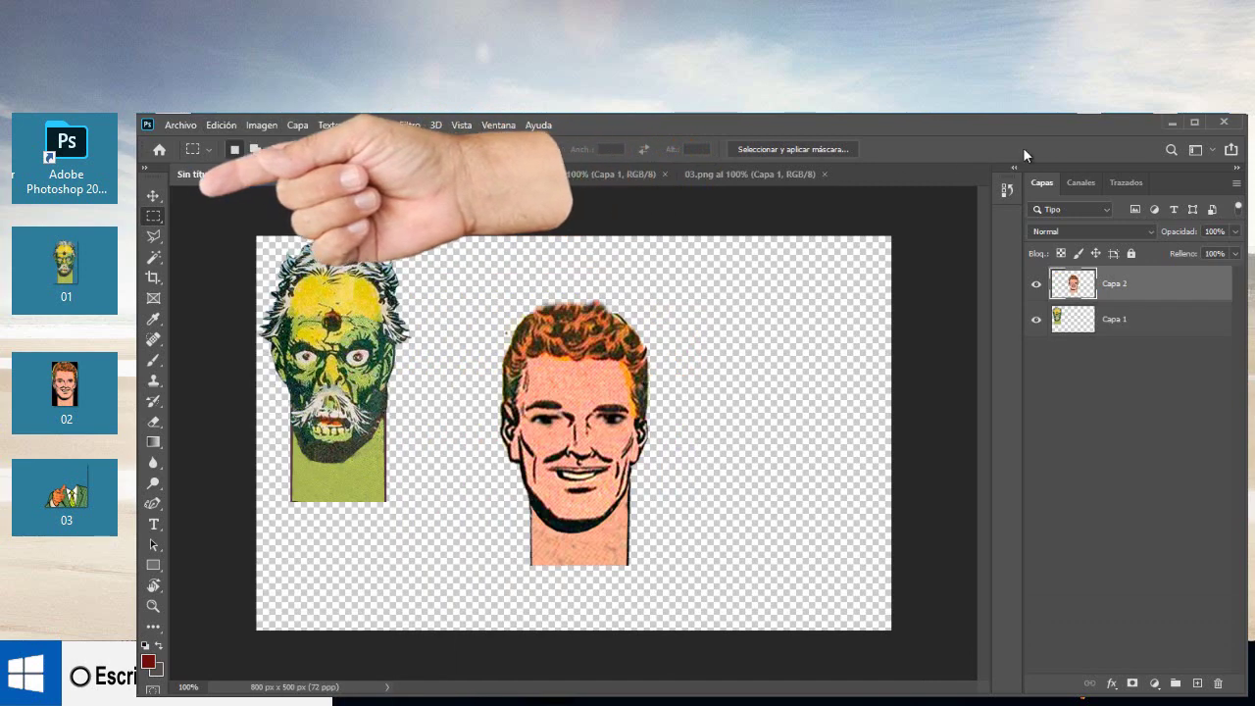
{"action": "left_click", "coordinate": [153, 199]}
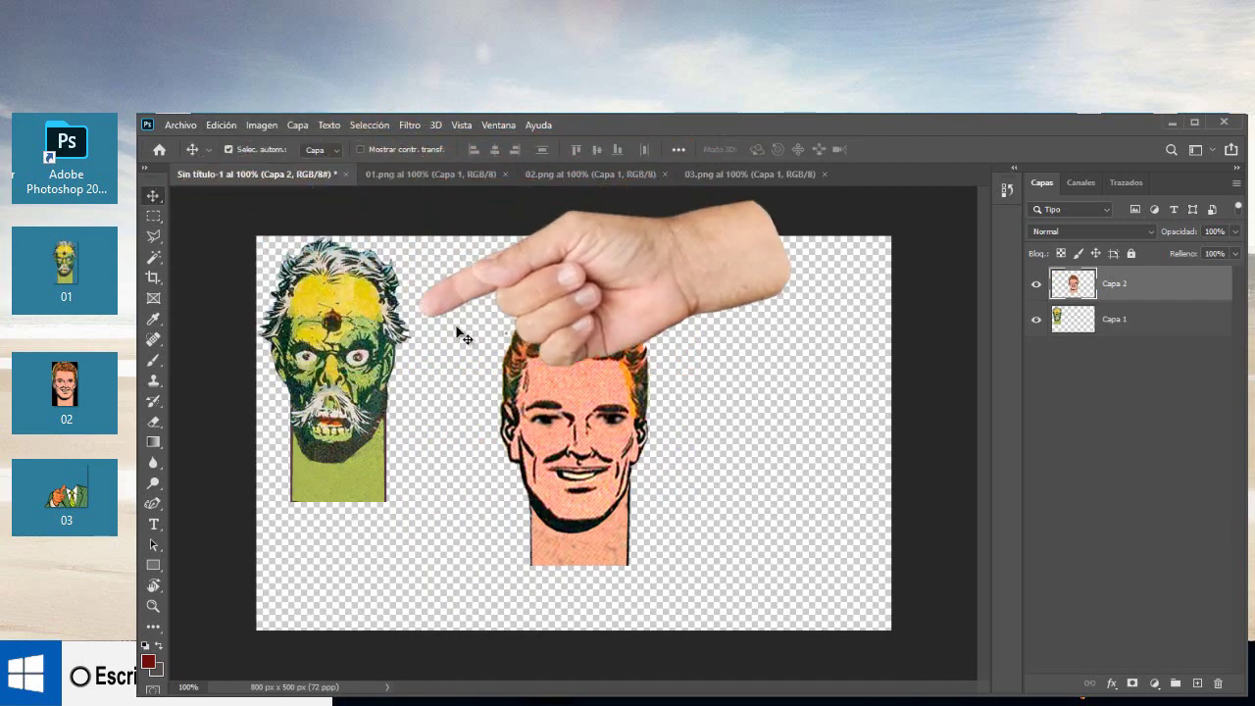
{"action": "left_click_drag", "start_coordinate": [552, 369], "coordinate": [458, 297]}
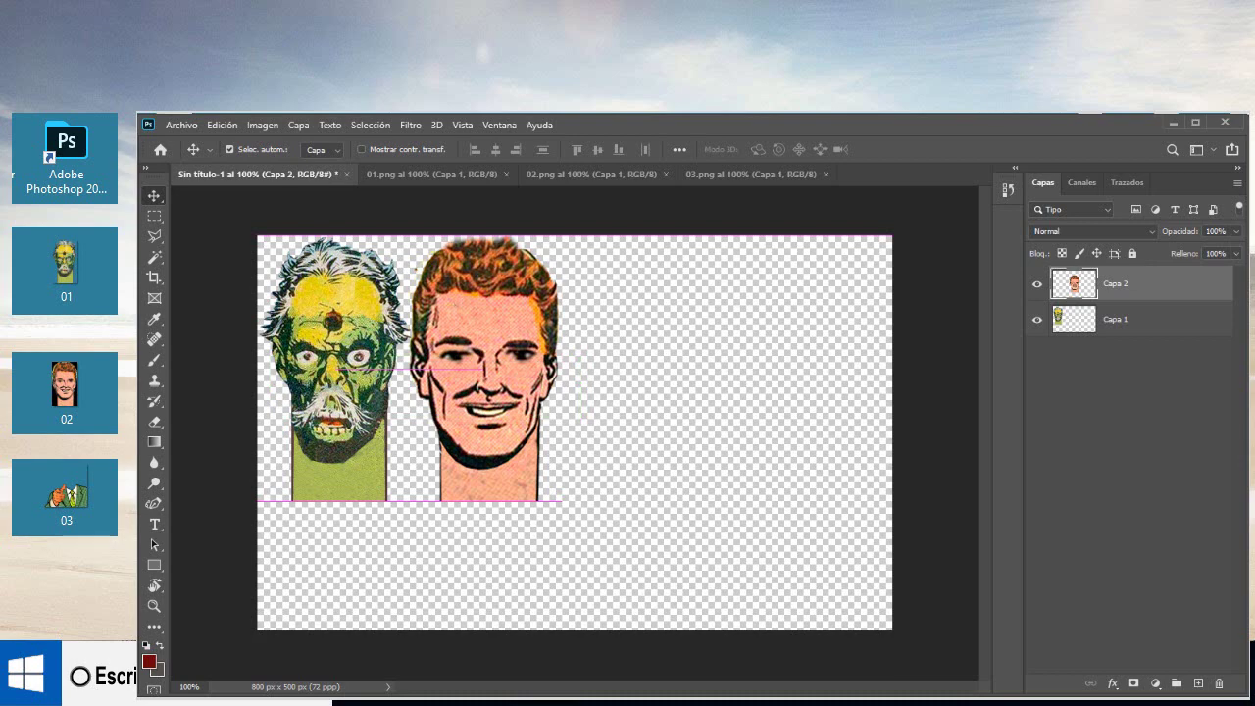
{"action": "left_click_drag", "start_coordinate": [513, 329], "coordinate": [349, 330]}
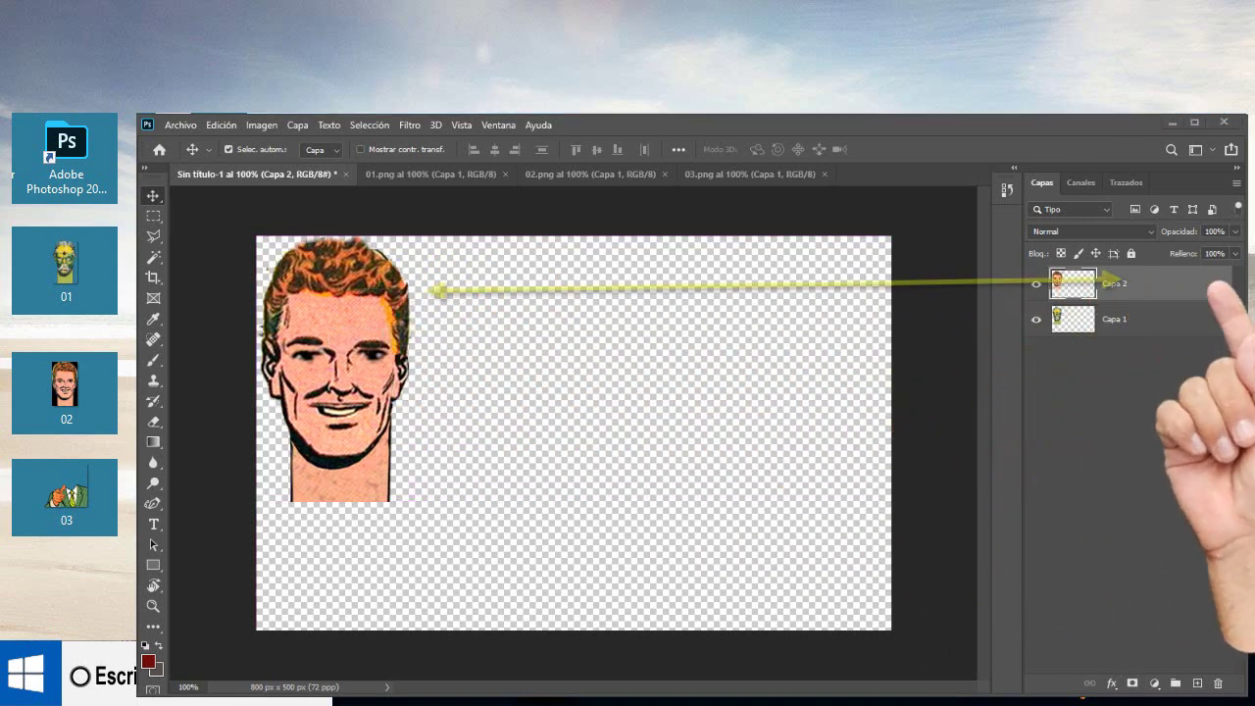
Add a layer mask to Capa 2, blend the man's and zombie's half-faces with a black-to-white gradient, and merge the visible layers
{"action": "left_click", "coordinate": [1131, 684]}
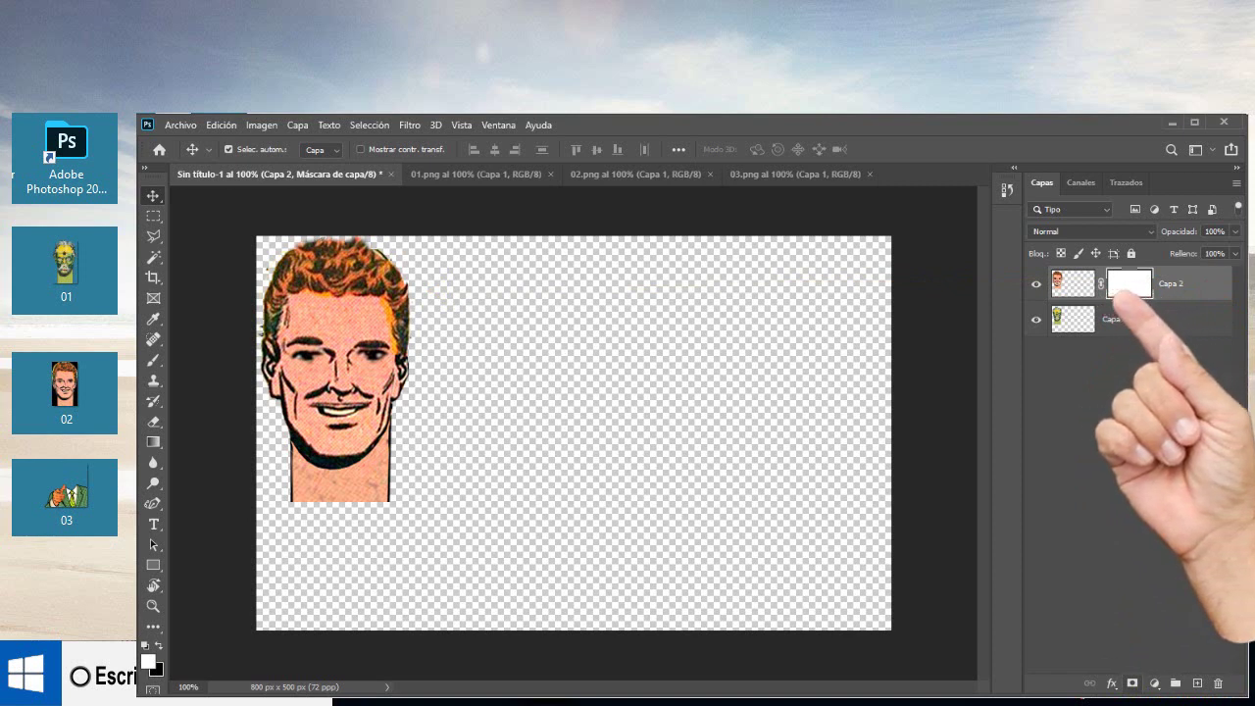
{"action": "left_click", "coordinate": [154, 443]}
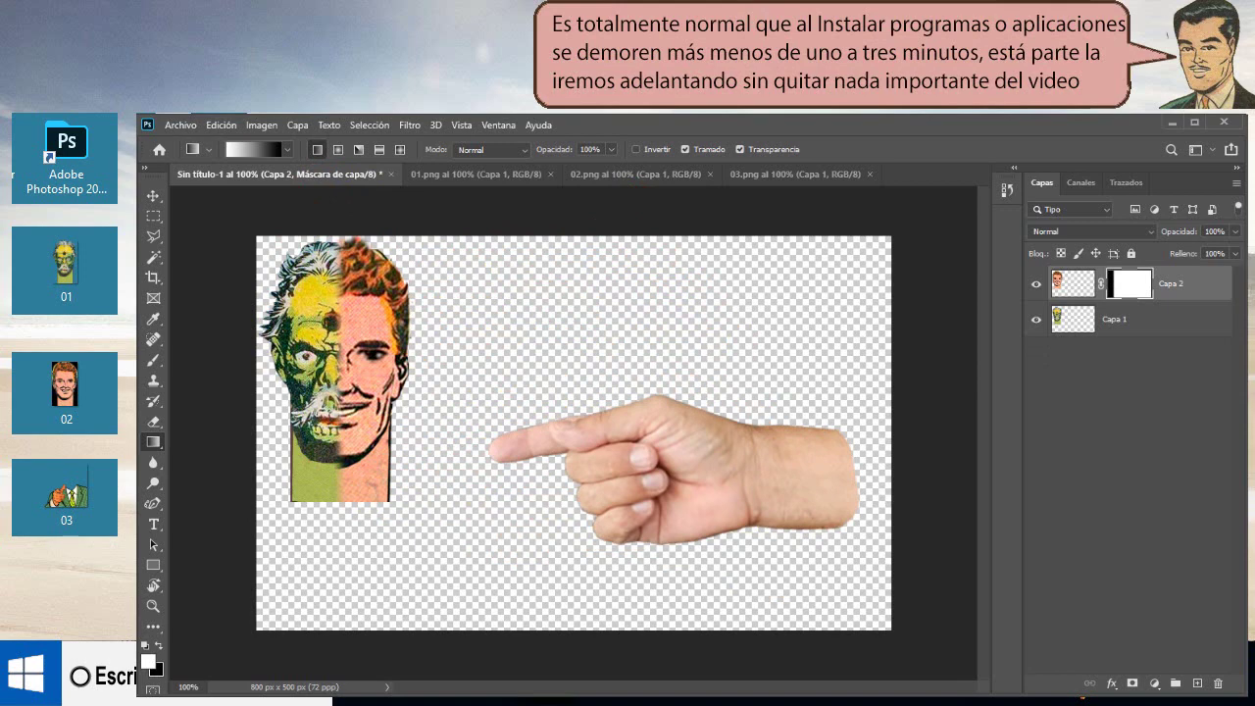
{"action": "left_click", "coordinate": [297, 124]}
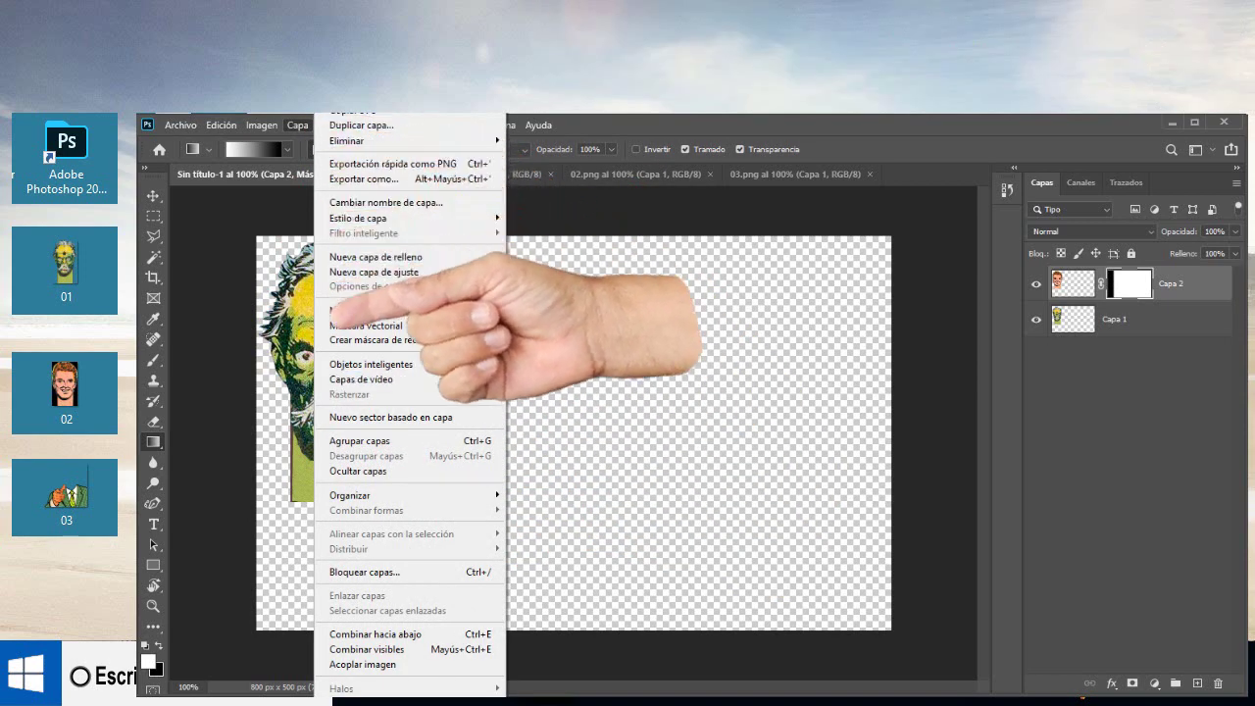
{"action": "left_click", "coordinate": [366, 649]}
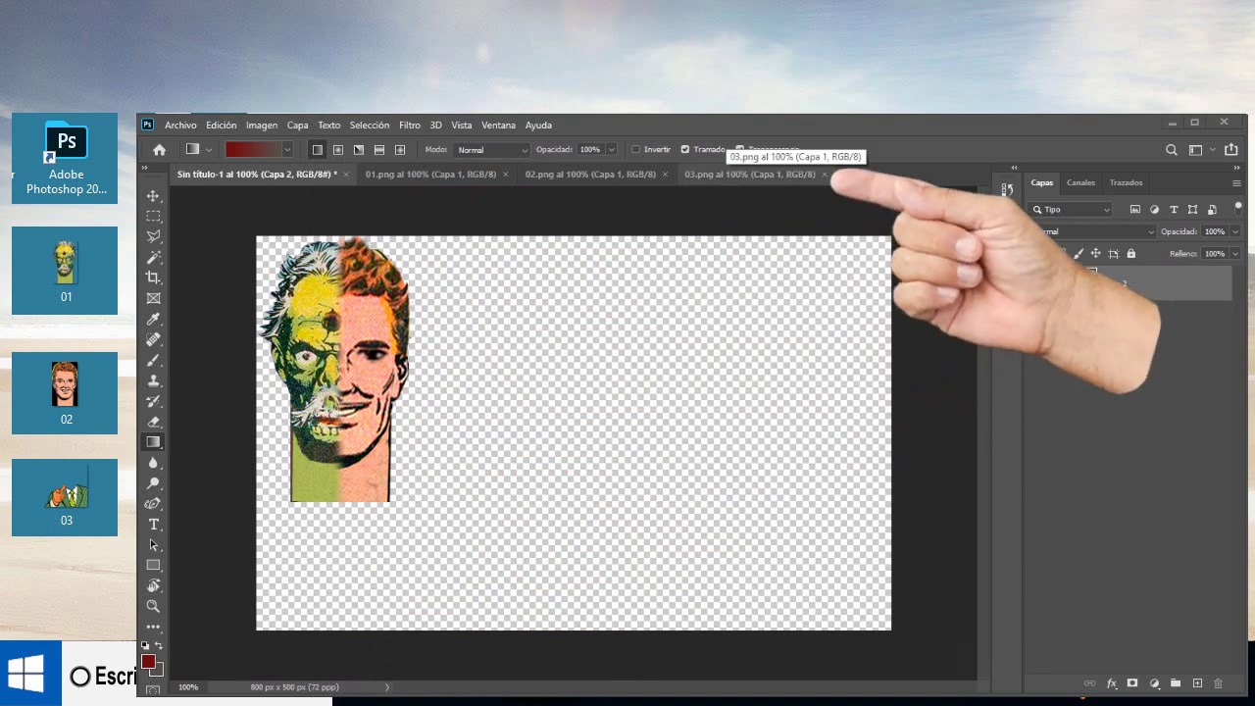
Select the whole suited body in 03.png with the Rectangular Marquee tool and copy it
{"action": "left_click", "coordinate": [748, 173]}
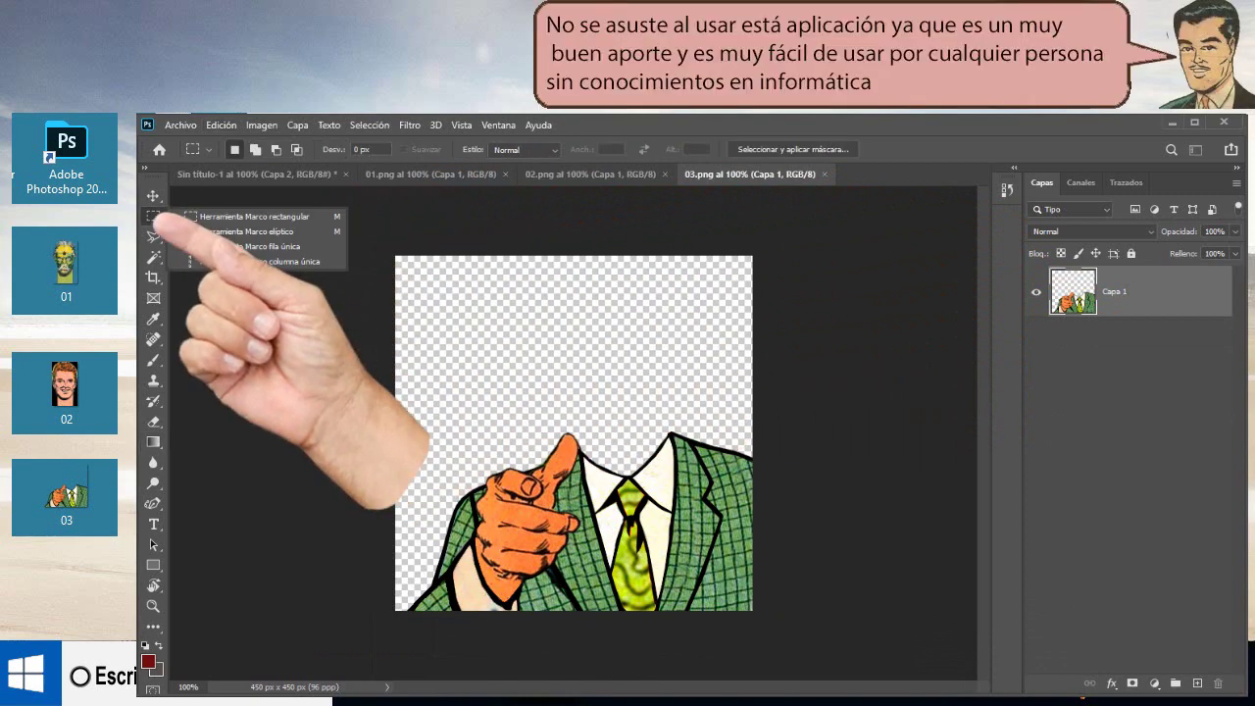
{"action": "left_click", "coordinate": [254, 216]}
{"action": "left_click_drag", "start_coordinate": [396, 370], "coordinate": [760, 616]}
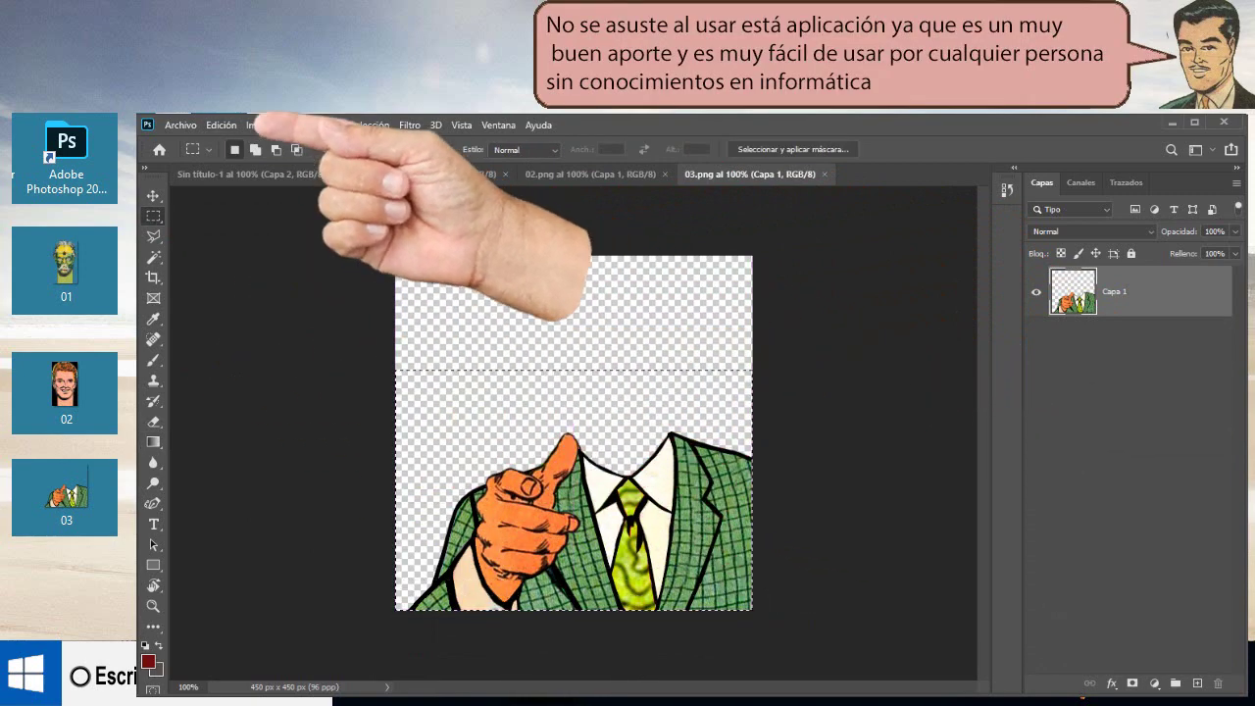
{"action": "key", "text": "alt+e"}
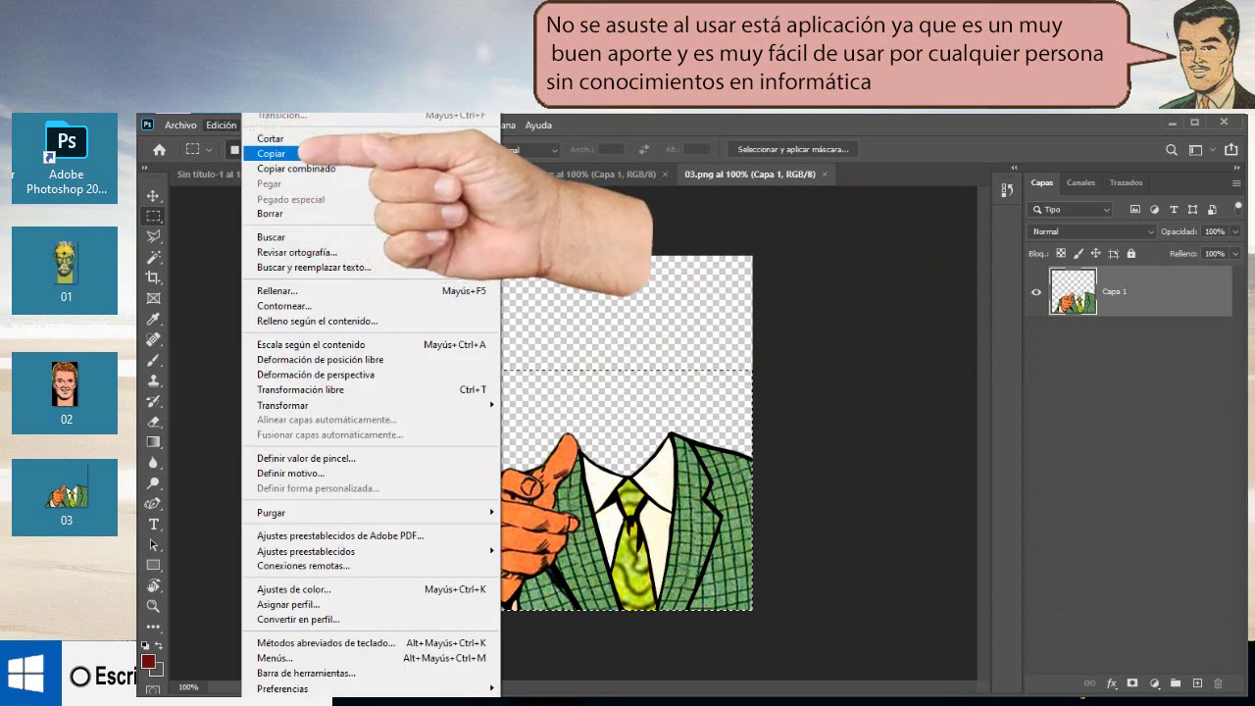
{"action": "left_click", "coordinate": [269, 154]}
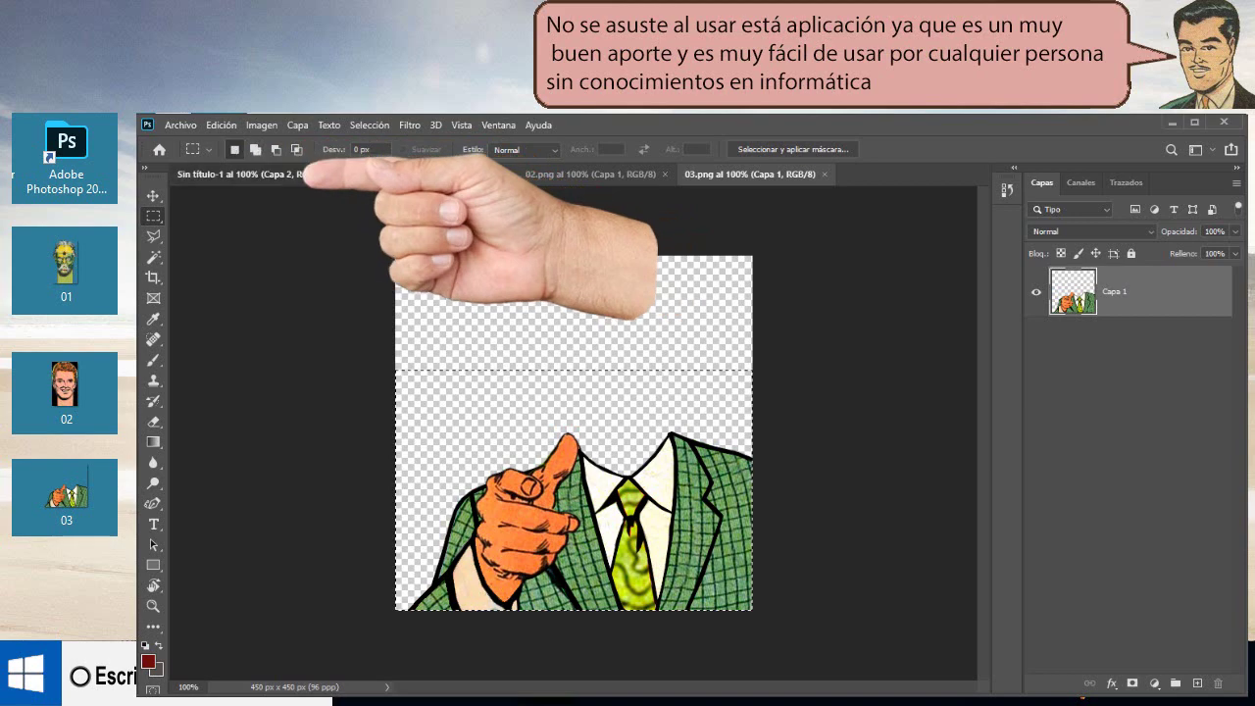
Paste the copied suited body into the Sin título-1 document as a new layer
{"action": "left_click", "coordinate": [312, 174]}
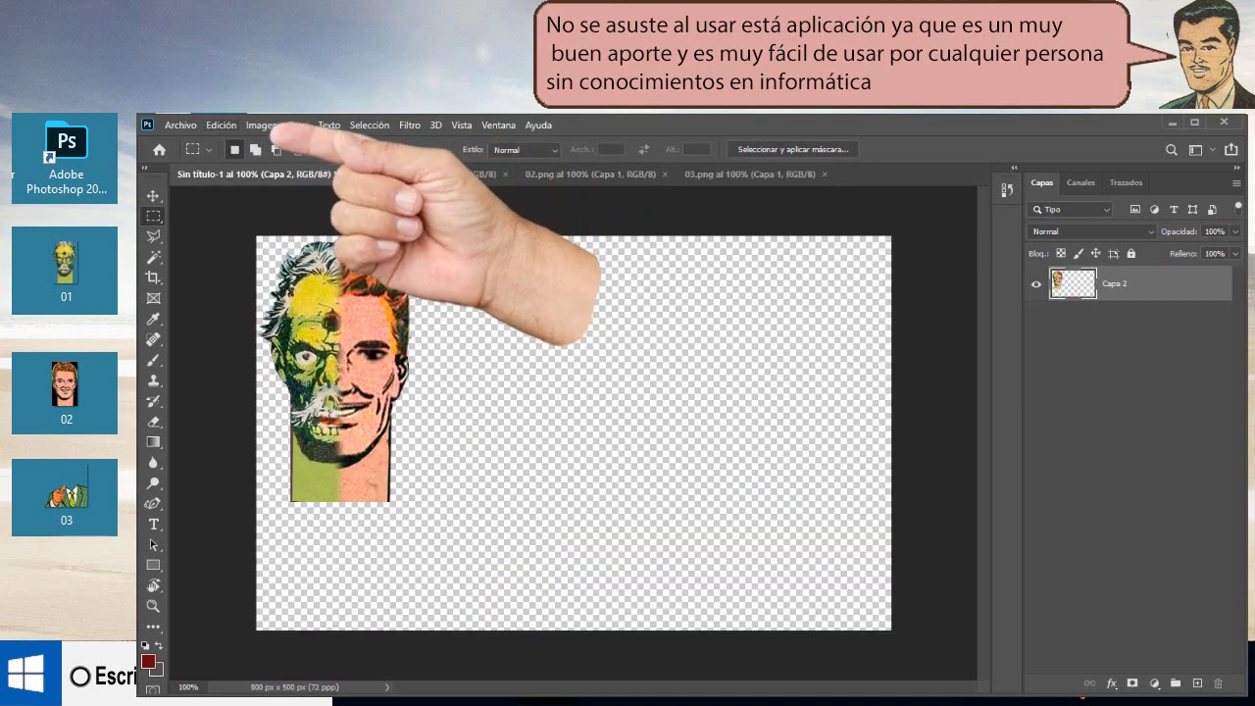
{"action": "left_click", "coordinate": [233, 125]}
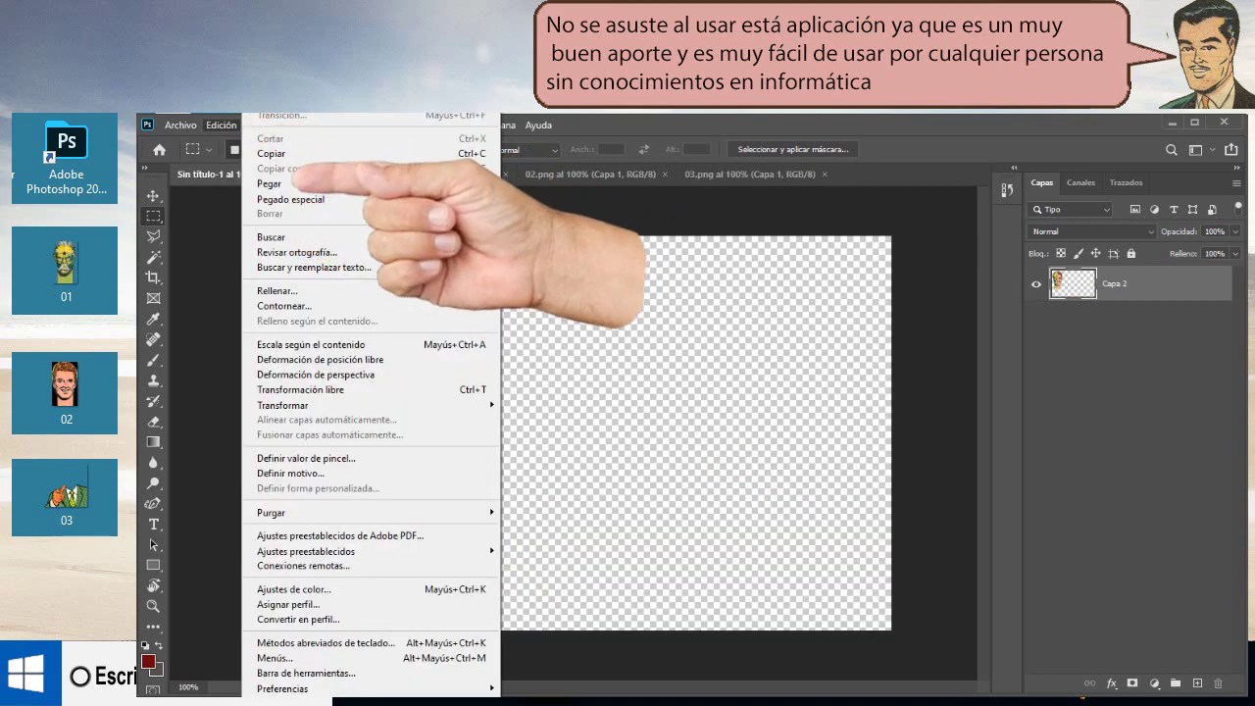
{"action": "left_click", "coordinate": [294, 183]}
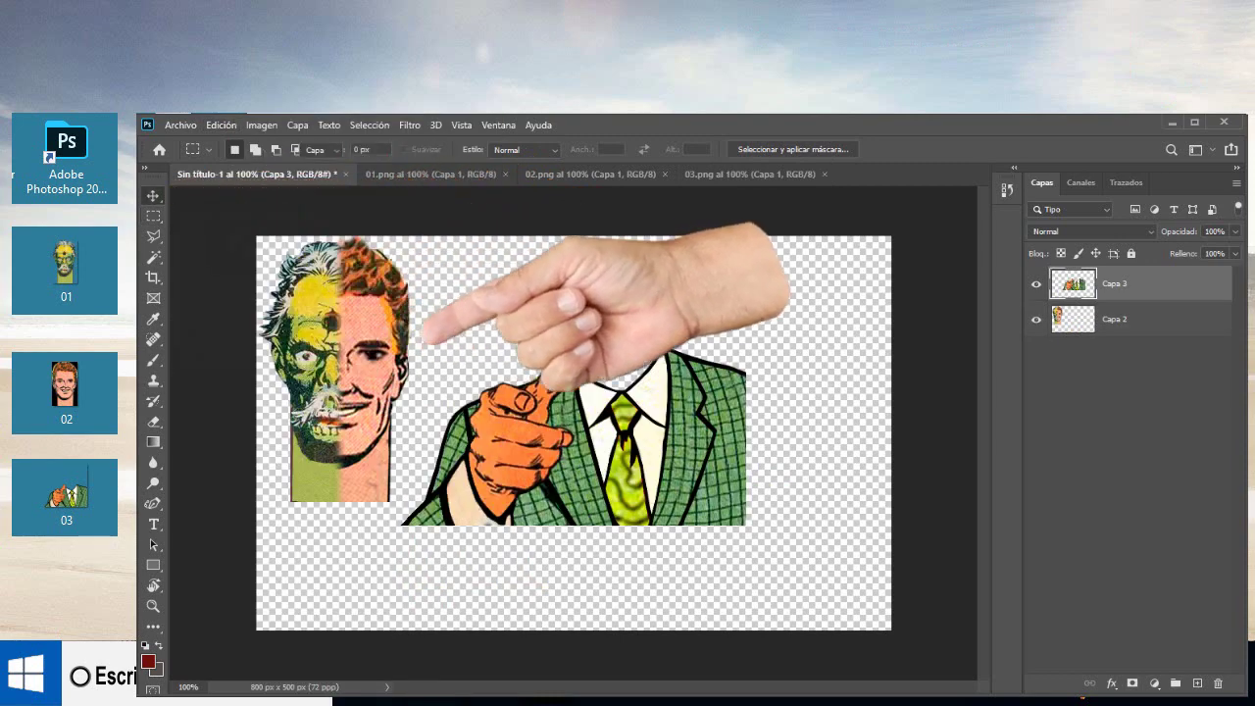
Move the suited body down to the canvas's bottom edge and place the blended head onto its shirt collar
{"action": "left_click", "coordinate": [153, 195]}
{"action": "left_click_drag", "start_coordinate": [623, 449], "coordinate": [636, 552]}
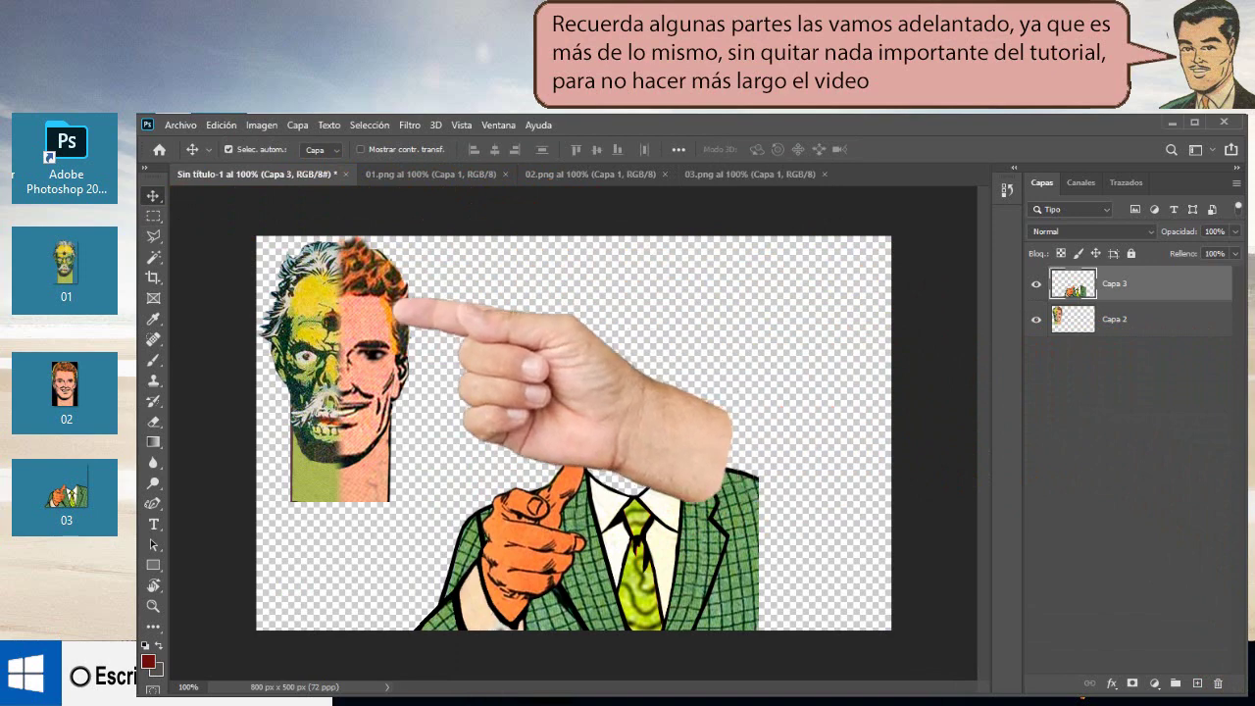
{"action": "right_click", "coordinate": [153, 195]}
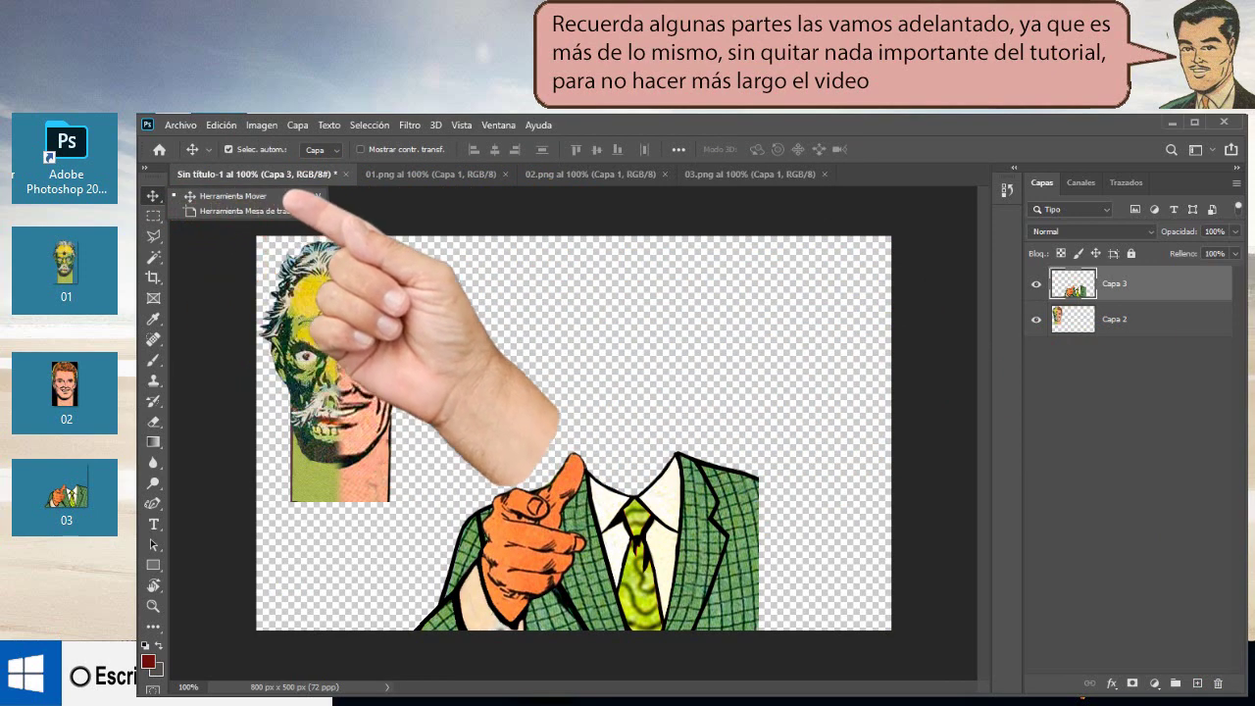
{"action": "left_click_drag", "start_coordinate": [338, 294], "coordinate": [623, 300]}
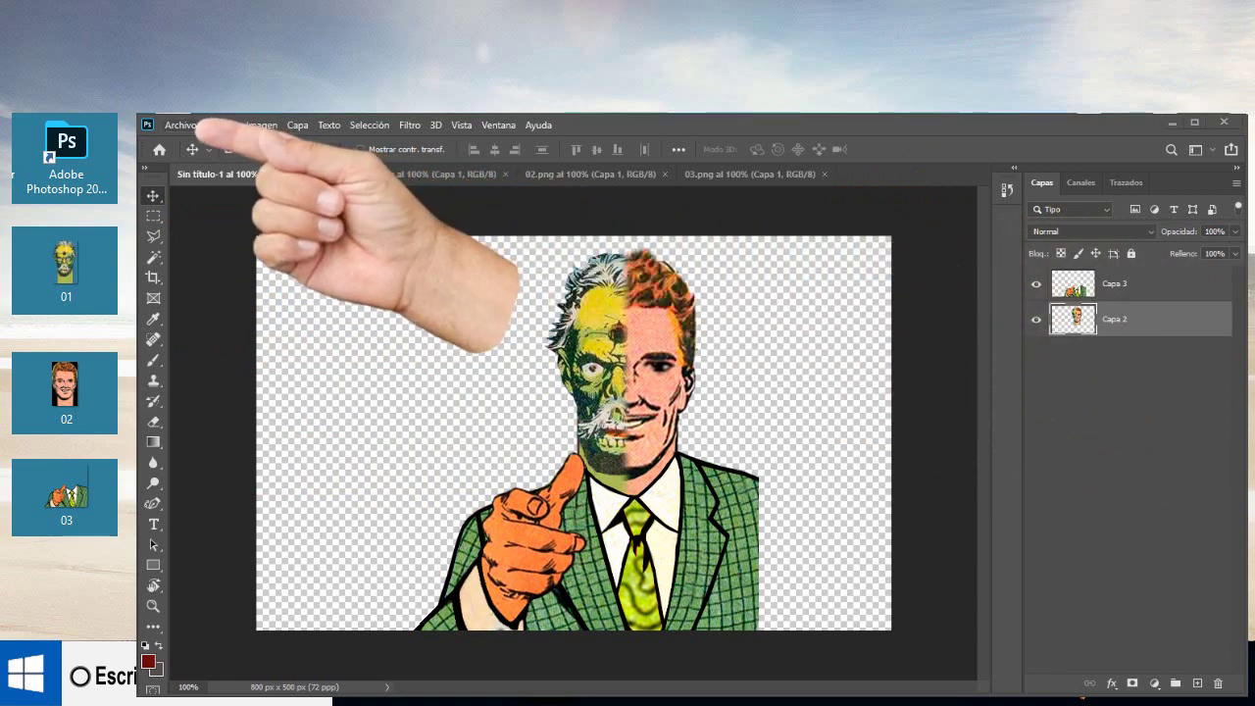
Save the composition as a PNG named "Mi primera imagen editada." in the Escritore folder, using the large file size option
{"action": "key", "text": "alt+a"}
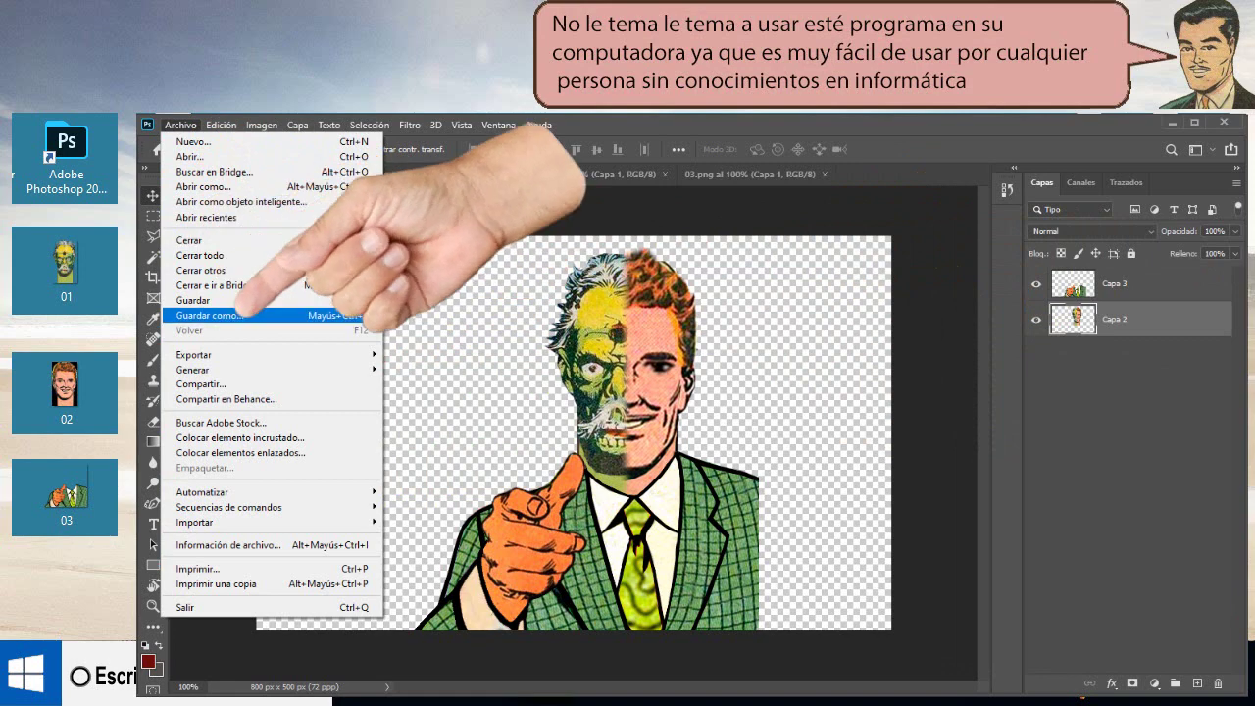
{"action": "key", "text": "Escape"}
{"action": "type", "text": "Mi primera imagen editada."}
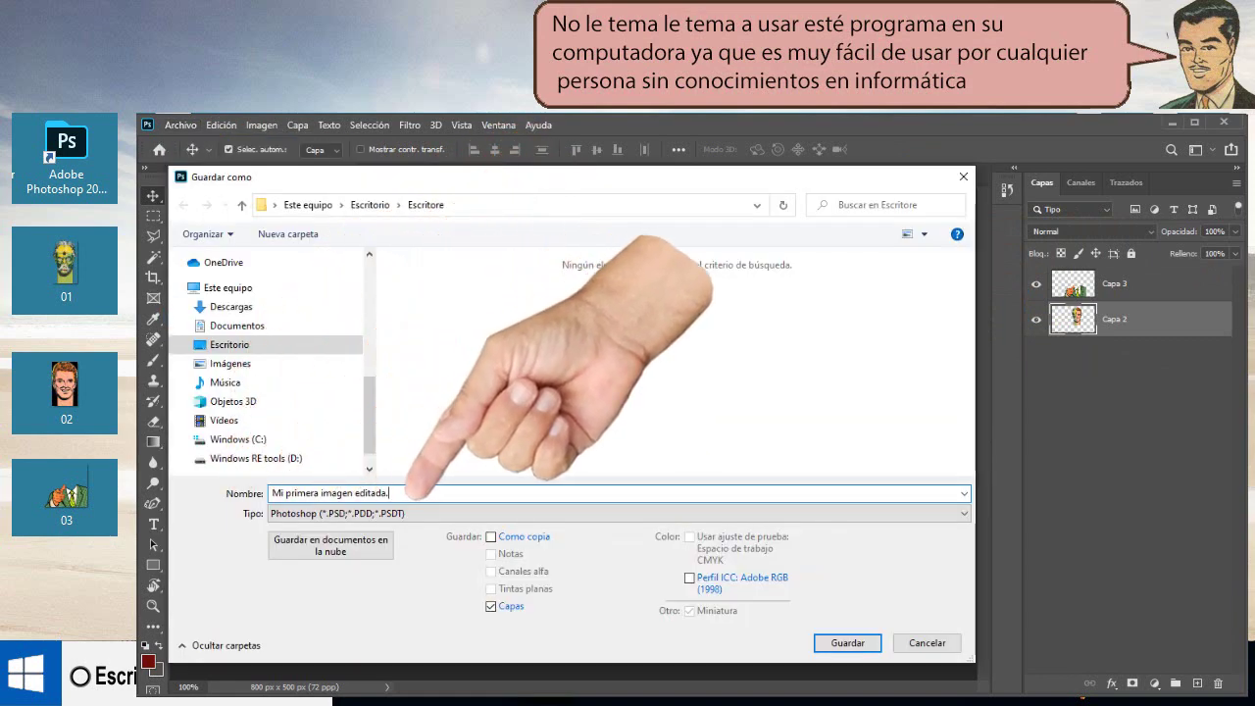
{"action": "key", "text": "Tab"}
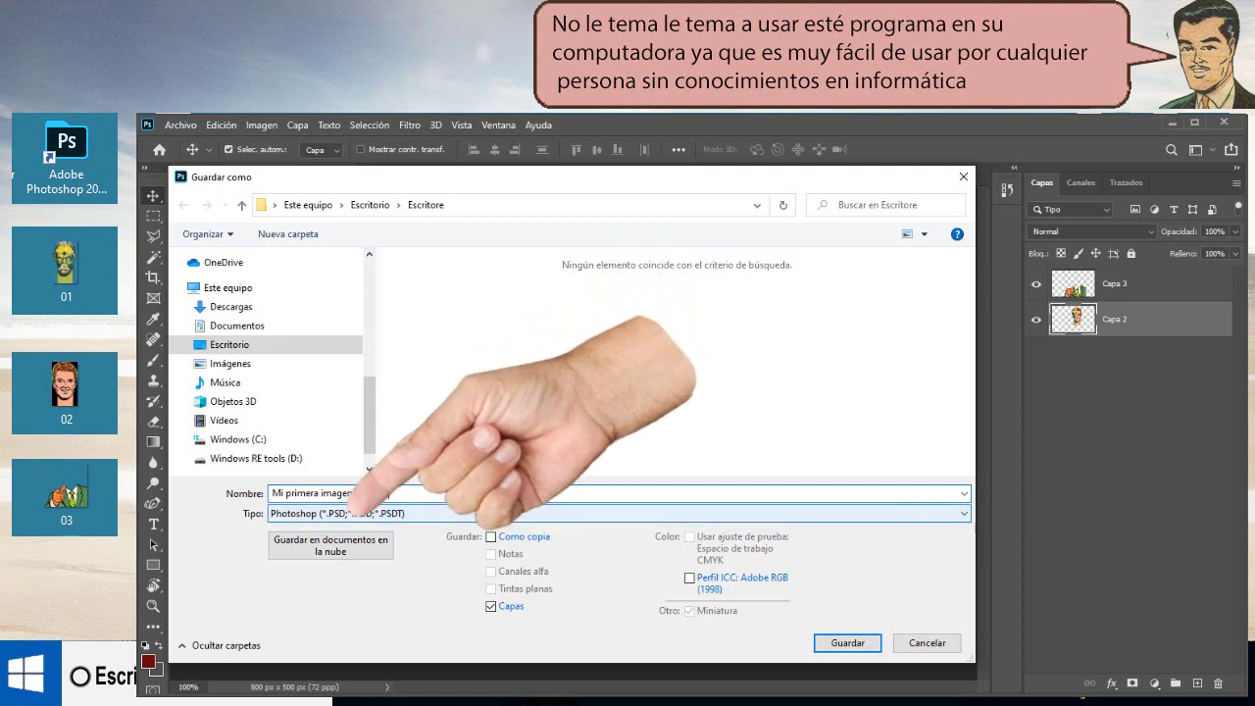
{"action": "key", "text": "alt+Down"}
{"action": "key", "text": "Return"}
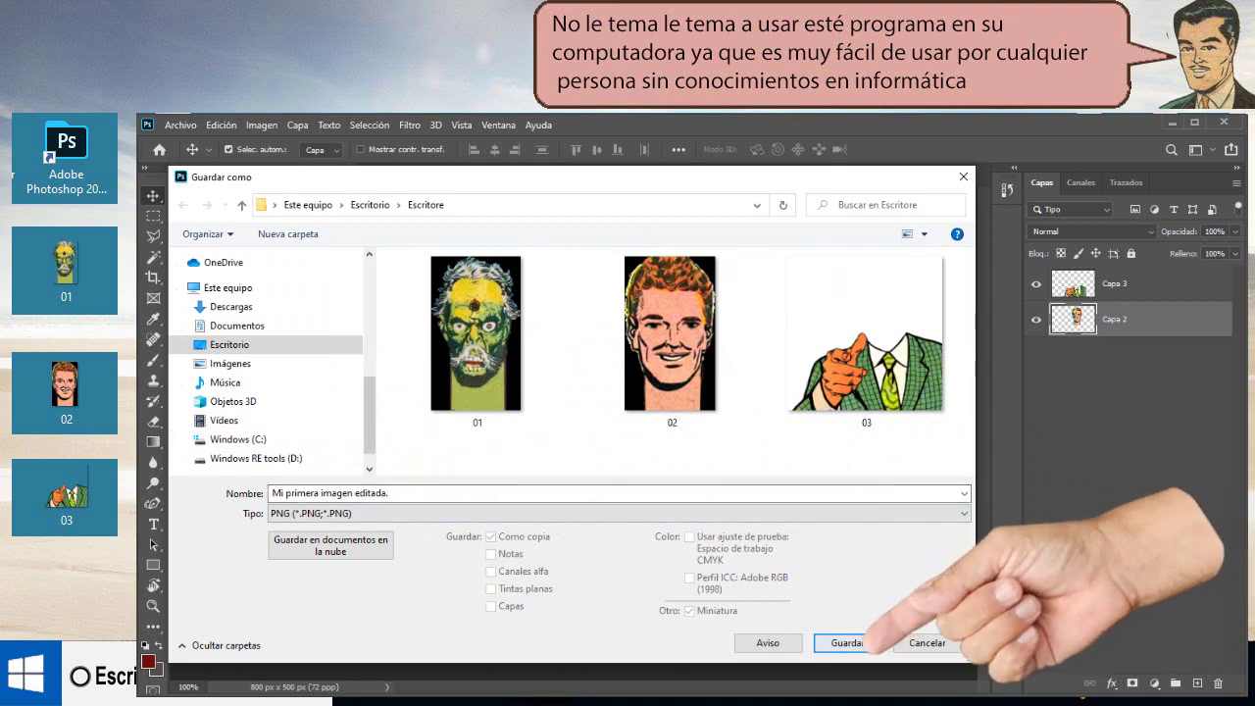
{"action": "key", "text": "Return"}
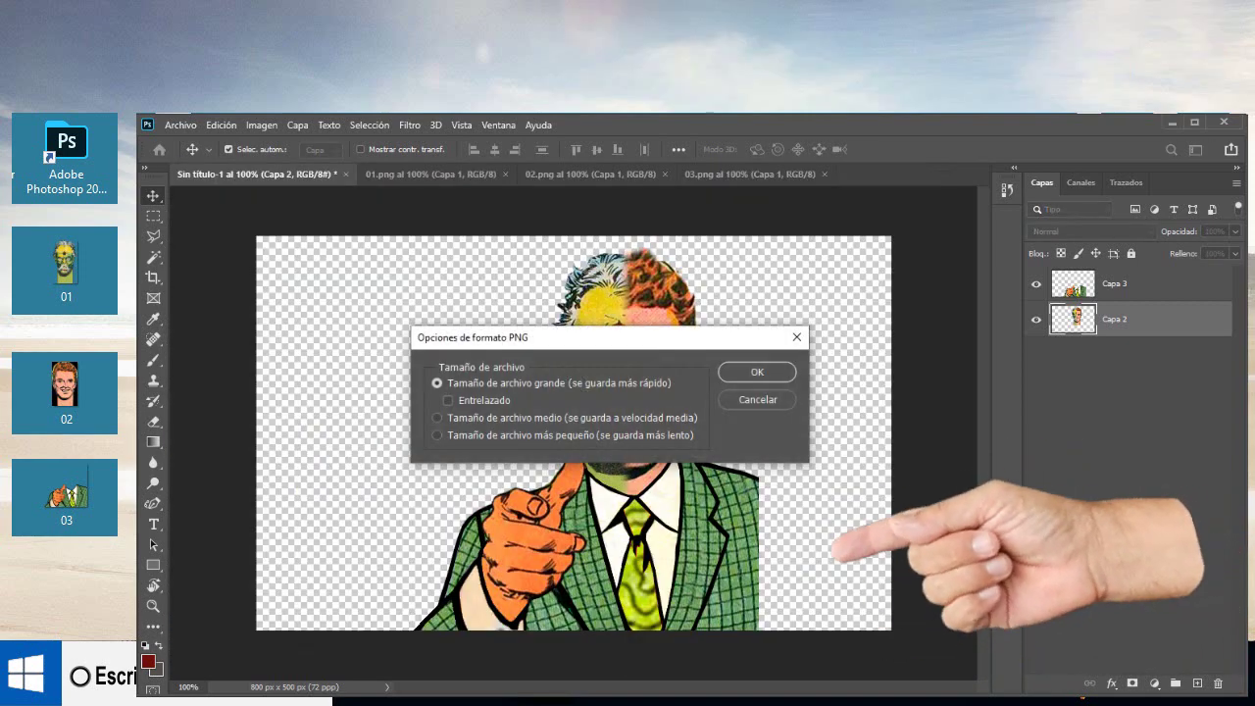
{"action": "key", "text": "Return"}
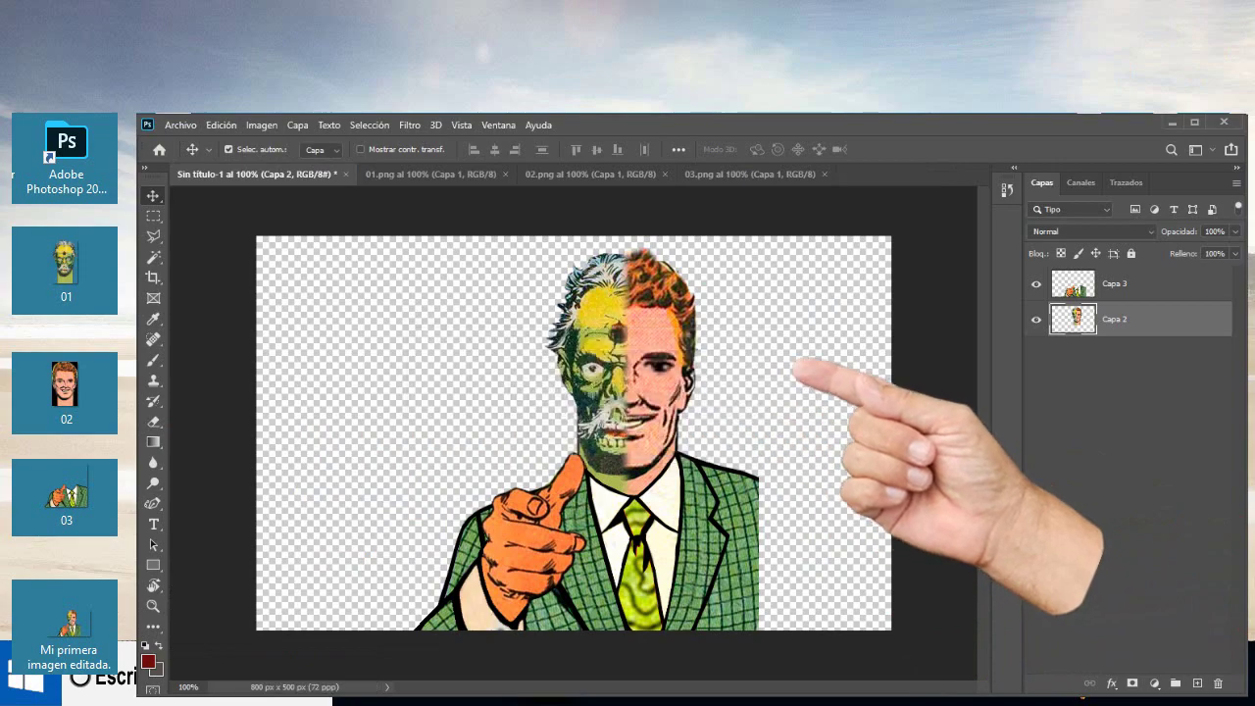